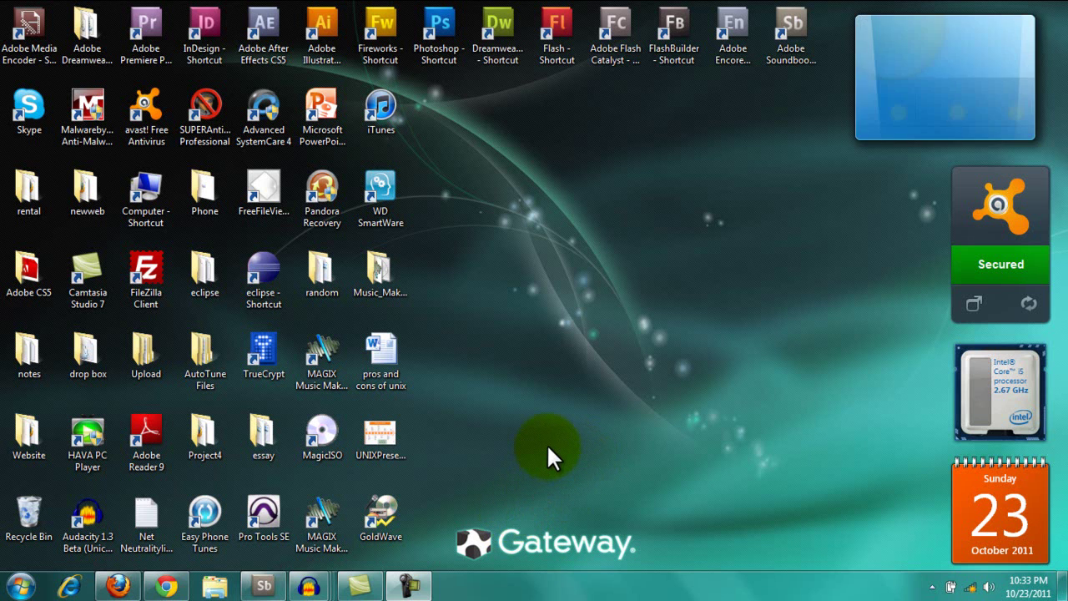
Step: Restore the Camtasia editor with the vocalremover project after a brief trip to the desktop and Recorder
{"action": "mouse_move", "coordinate": [359, 586]}
{"action": "left_click", "coordinate": [373, 584]}
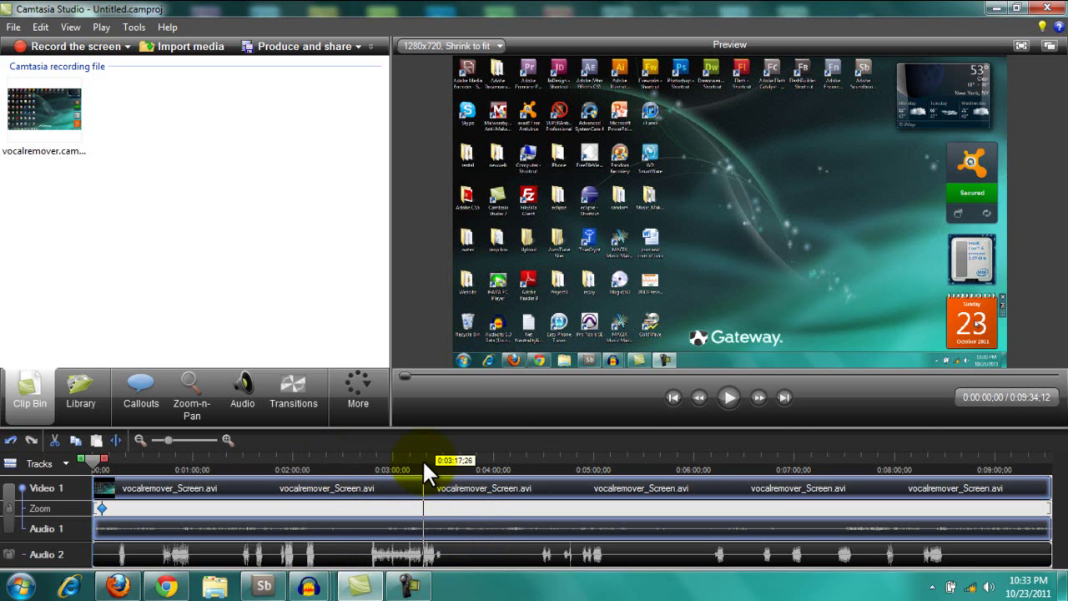
{"action": "left_click", "coordinate": [997, 8]}
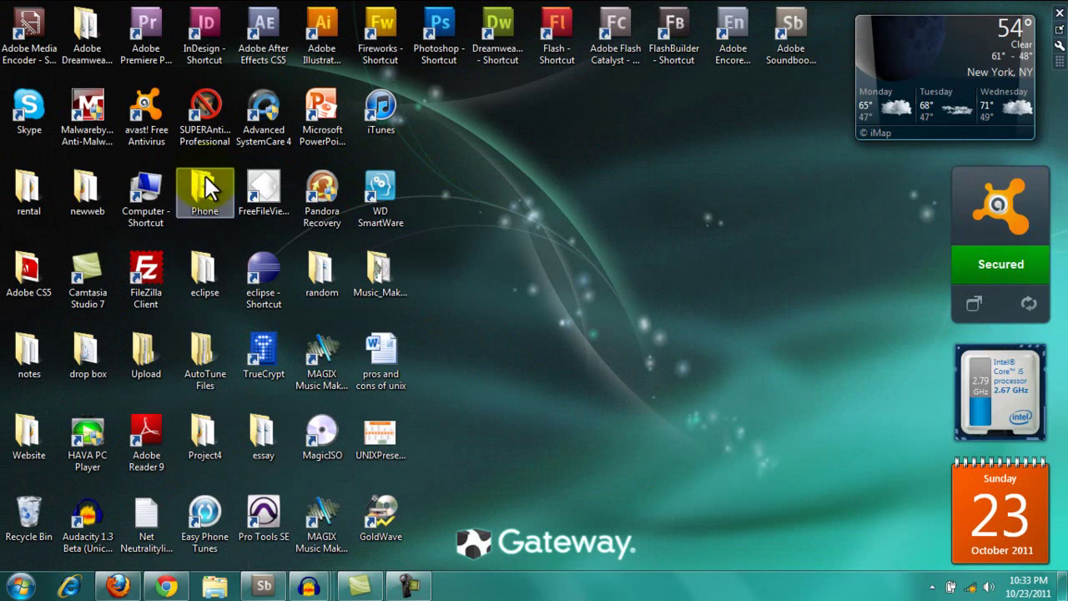
{"action": "left_click", "coordinate": [83, 276]}
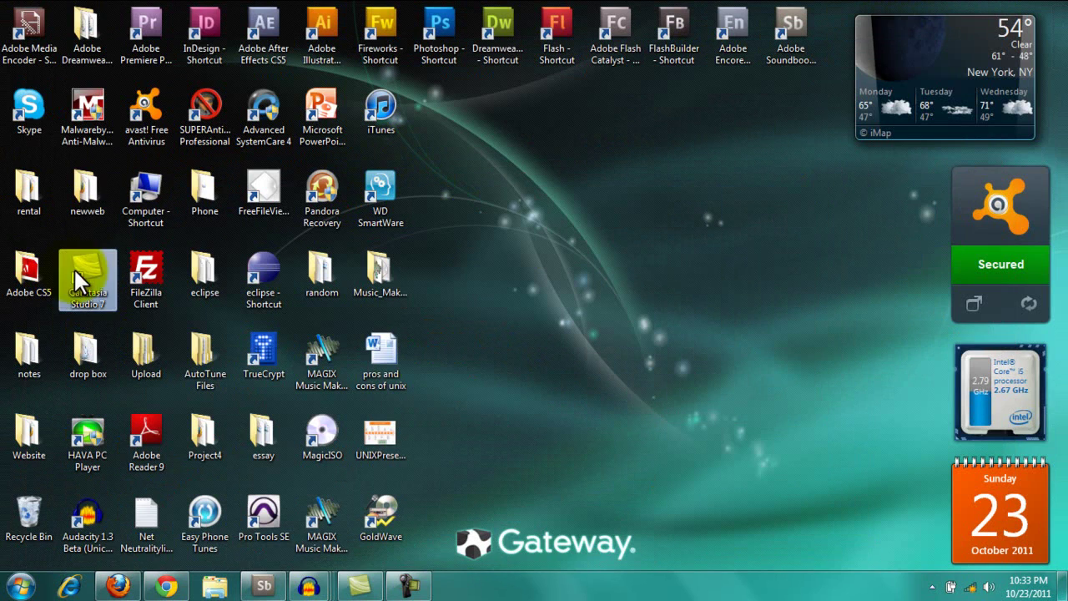
{"action": "left_click", "coordinate": [372, 588]}
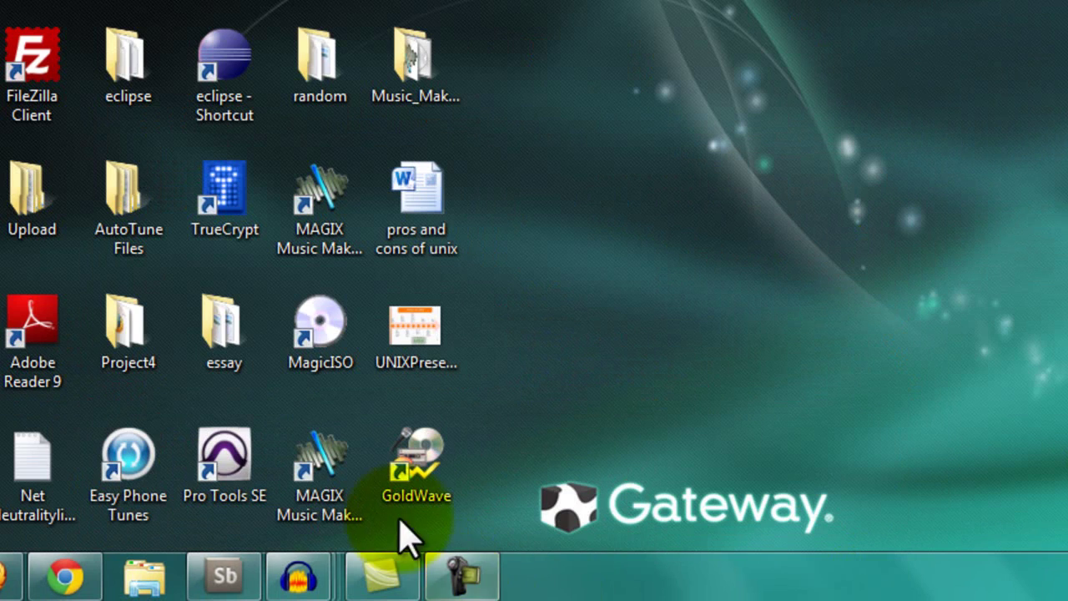
{"action": "left_click", "coordinate": [441, 575]}
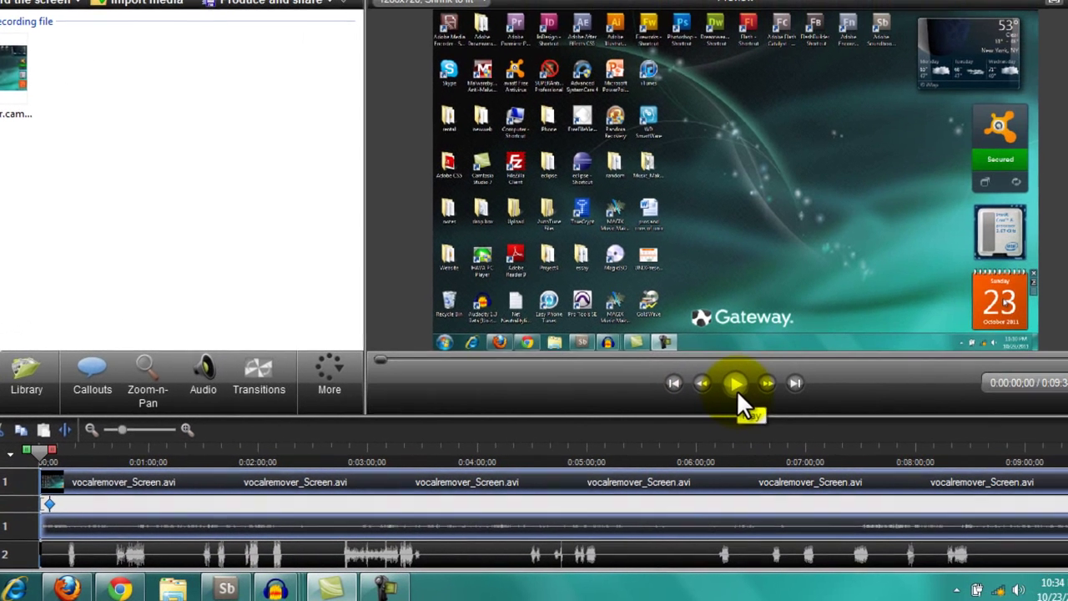
Step: Preview the recording briefly, then play from the 3:00 mark and pause at 3:05
{"action": "left_click", "coordinate": [737, 391]}
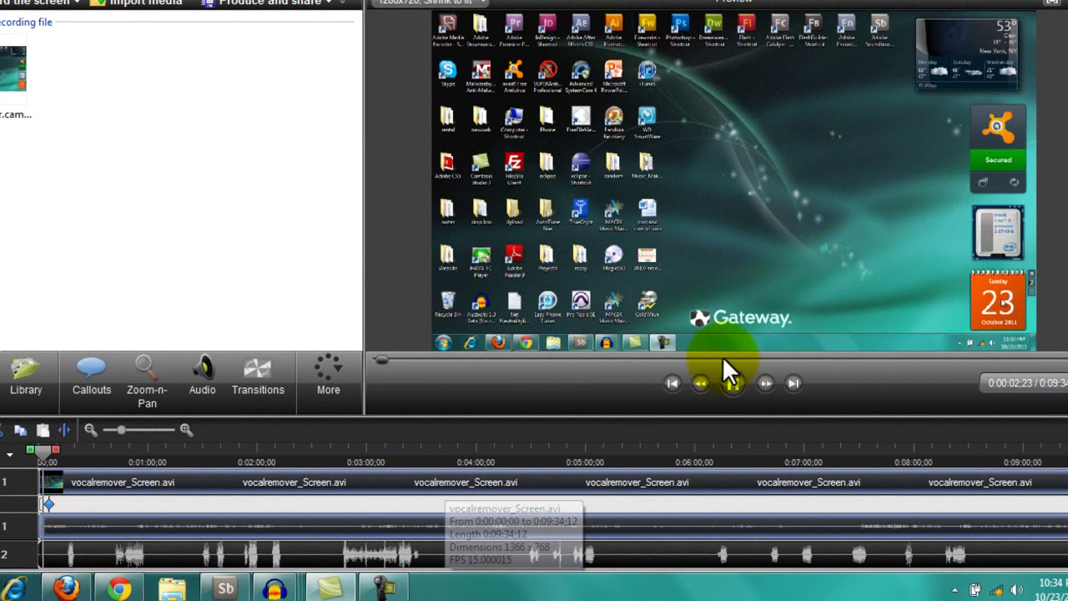
{"action": "left_click", "coordinate": [733, 383]}
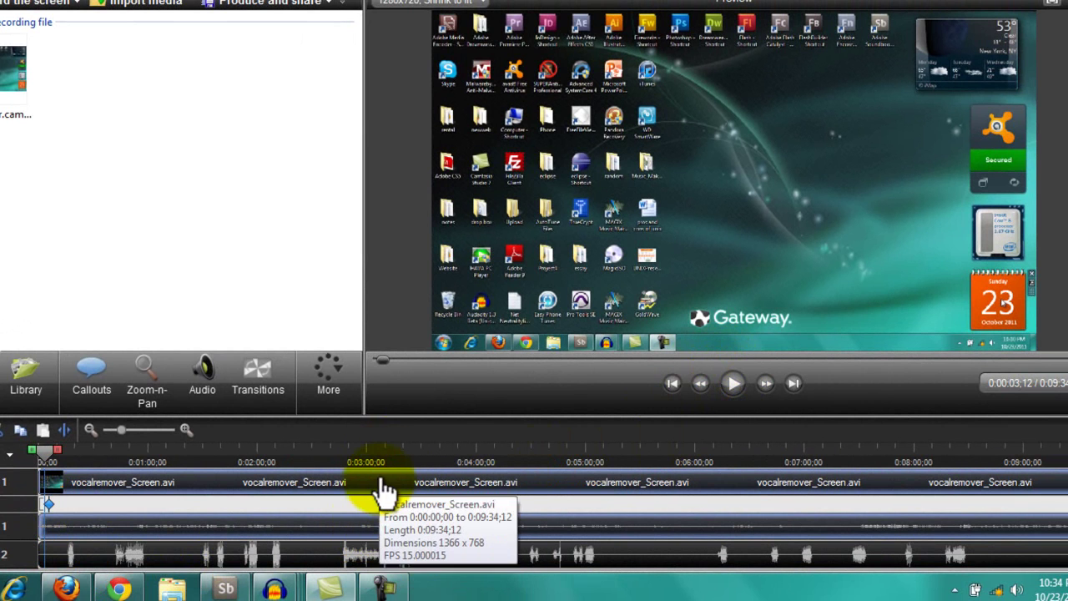
{"action": "left_click", "coordinate": [370, 447]}
{"action": "left_click", "coordinate": [735, 384]}
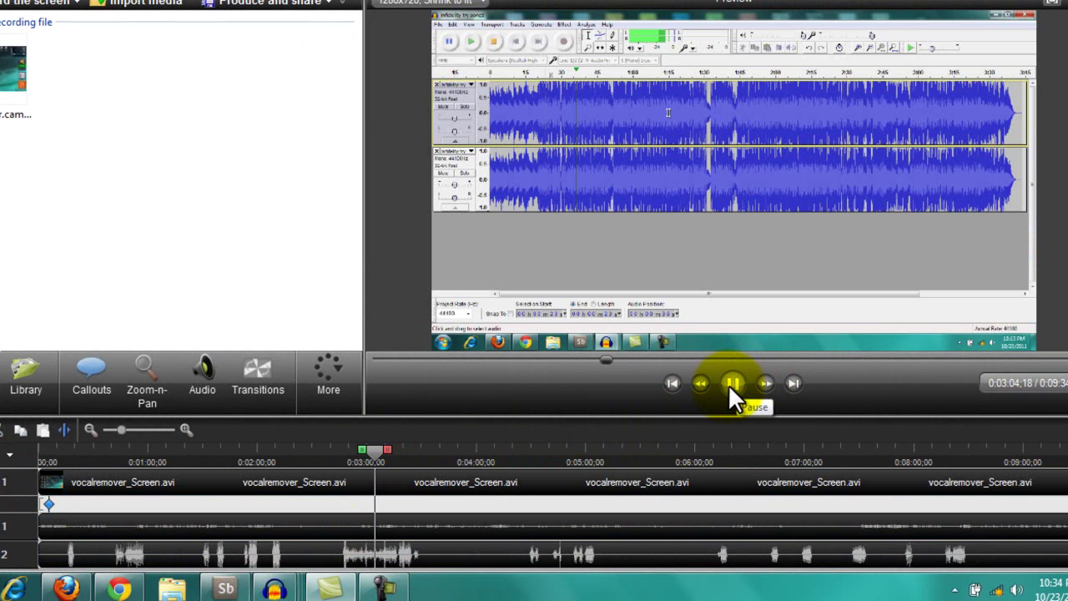
{"action": "left_click", "coordinate": [731, 384]}
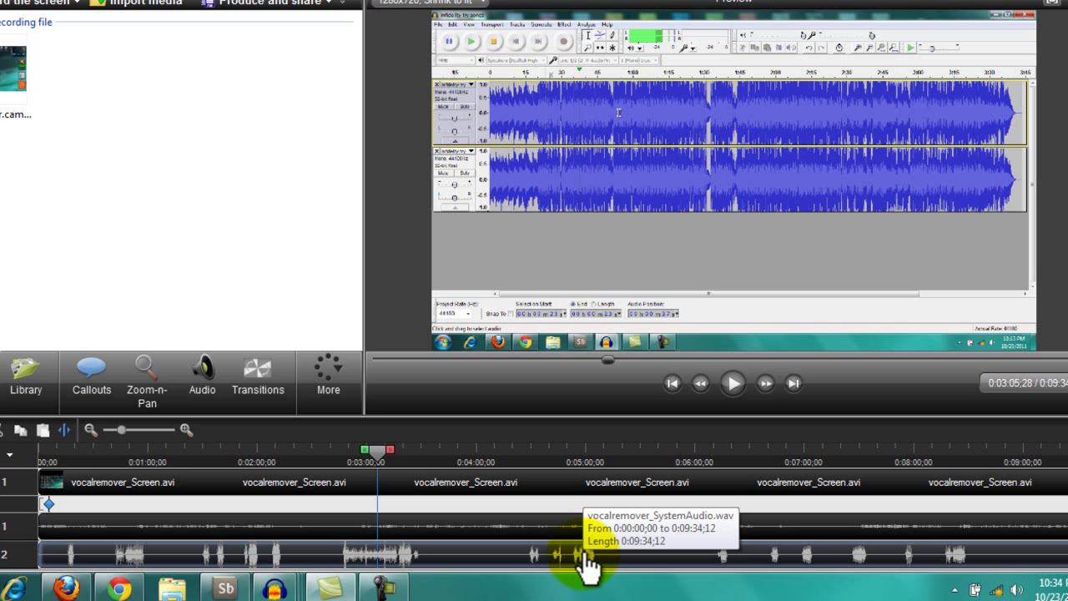
Step: Raise the Audio 1 clip's volume twice in the Audio tab and preview, pausing at 3:08
{"action": "left_click", "coordinate": [310, 525]}
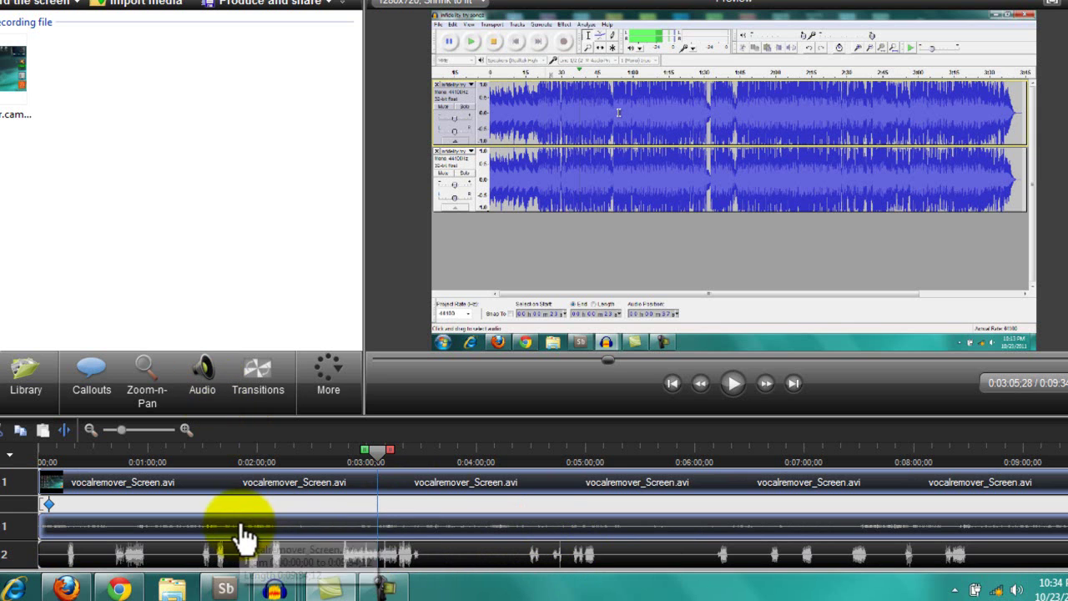
{"action": "left_click", "coordinate": [217, 355]}
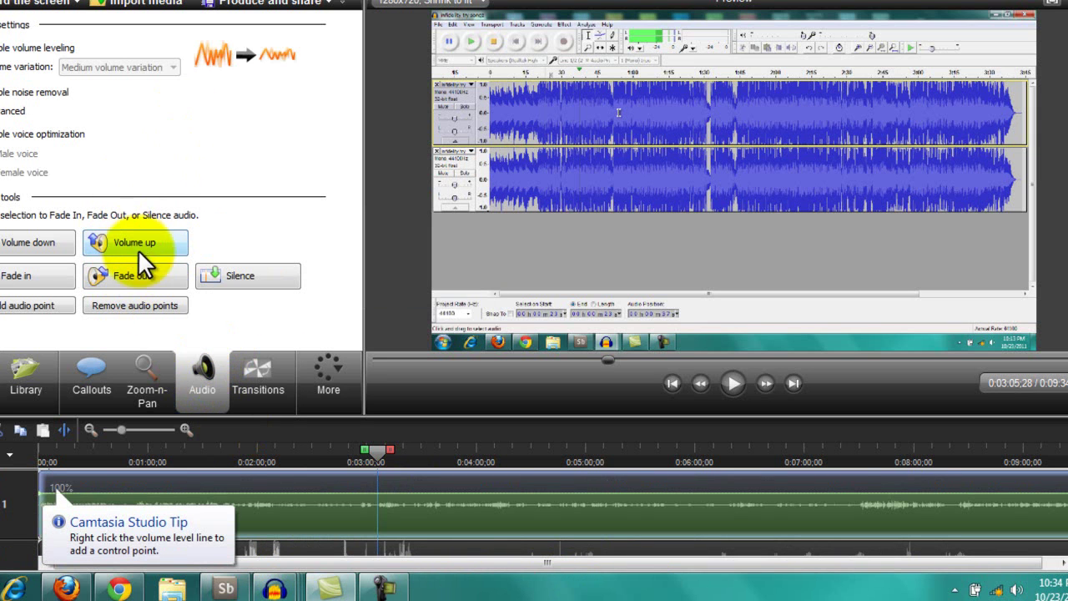
{"action": "left_click", "coordinate": [141, 235]}
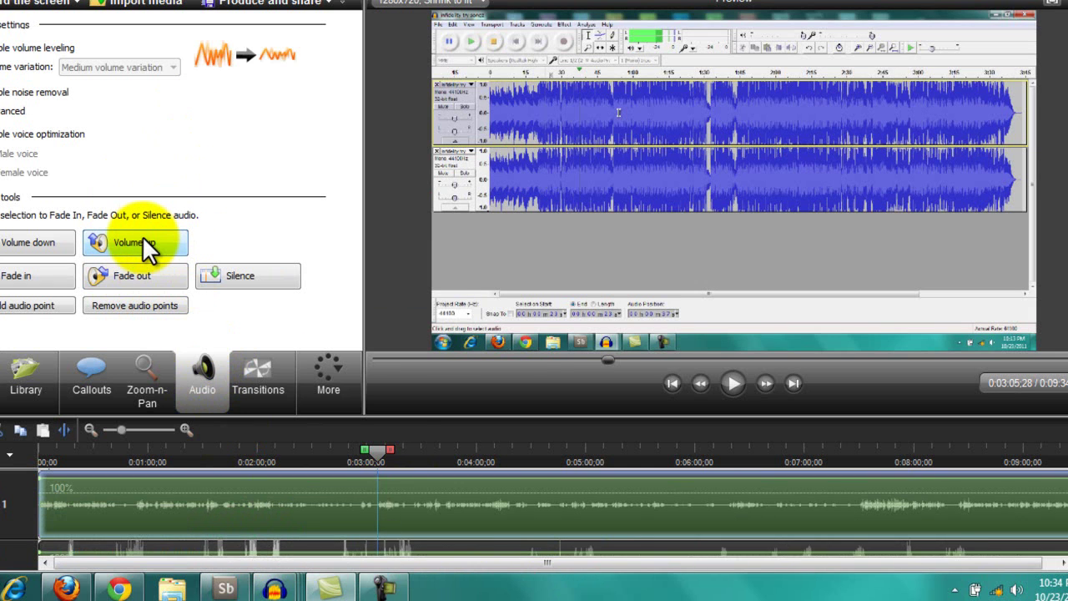
{"action": "left_click", "coordinate": [142, 236]}
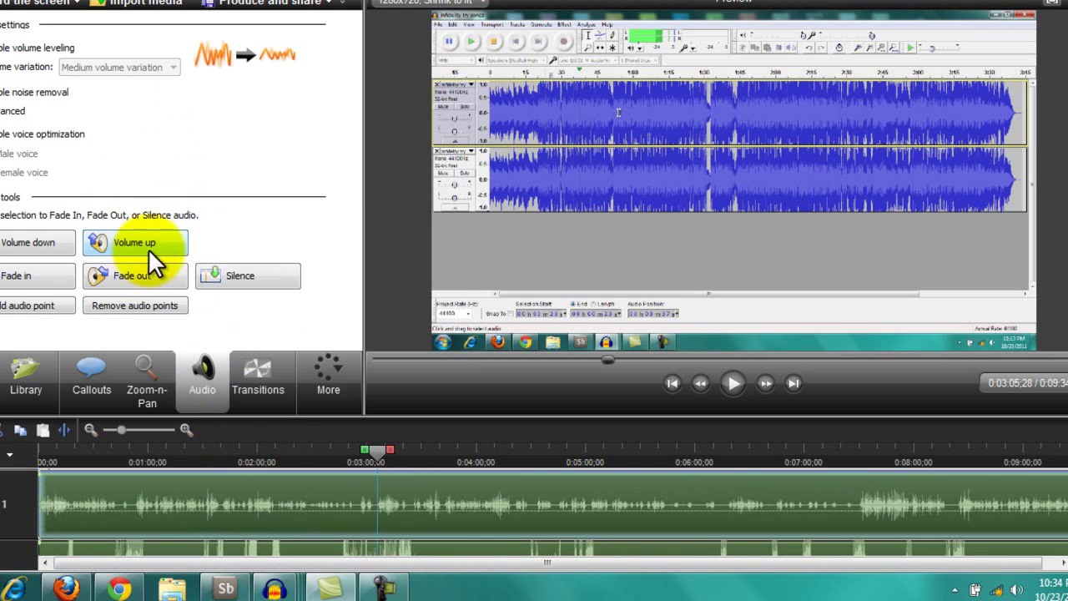
{"action": "left_click", "coordinate": [733, 383]}
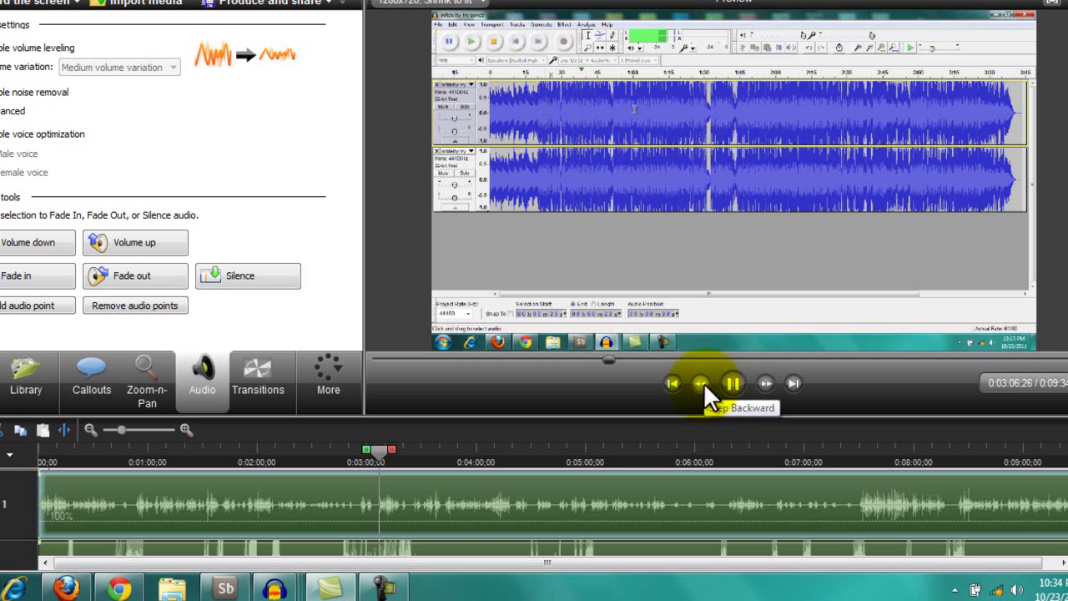
{"action": "left_click", "coordinate": [738, 380]}
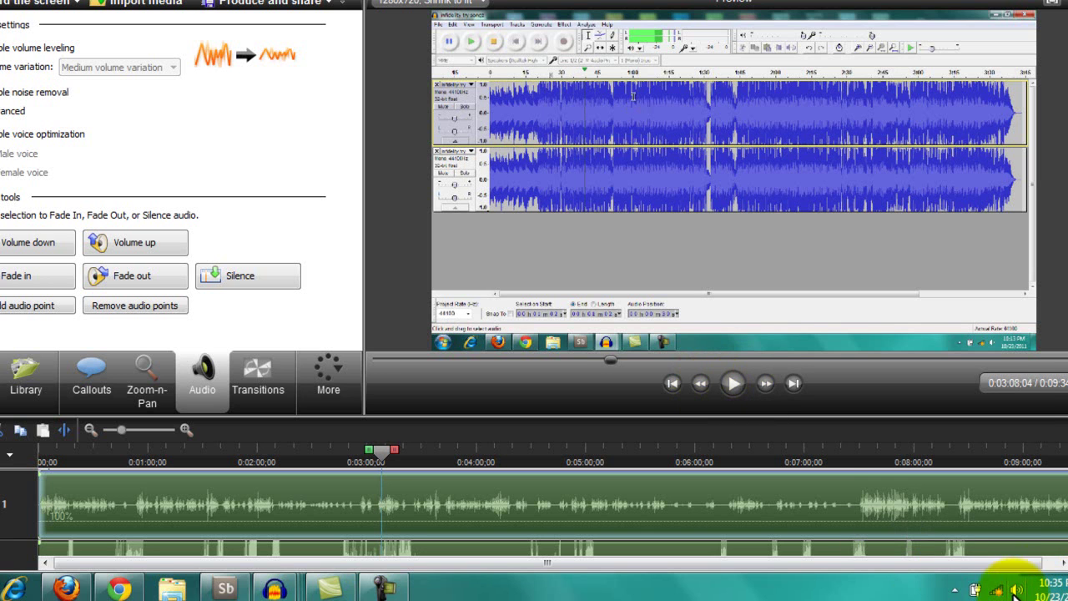
Step: Turn the Windows speaker volume down slightly
{"action": "left_click", "coordinate": [1015, 590]}
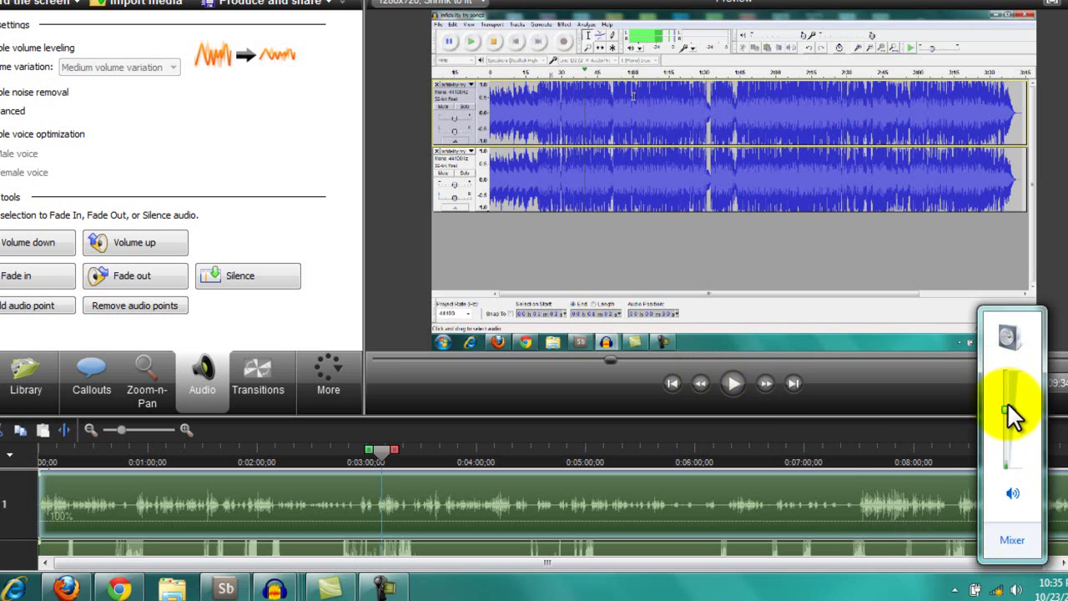
{"action": "left_click_drag", "start_coordinate": [1007, 405], "coordinate": [1007, 413]}
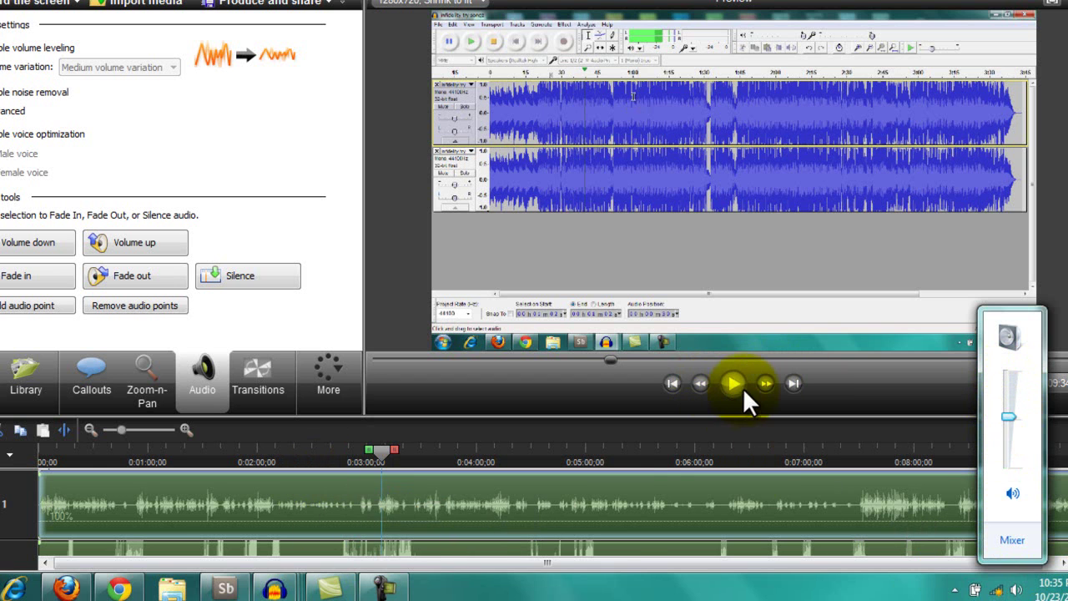
{"action": "left_click", "coordinate": [343, 541]}
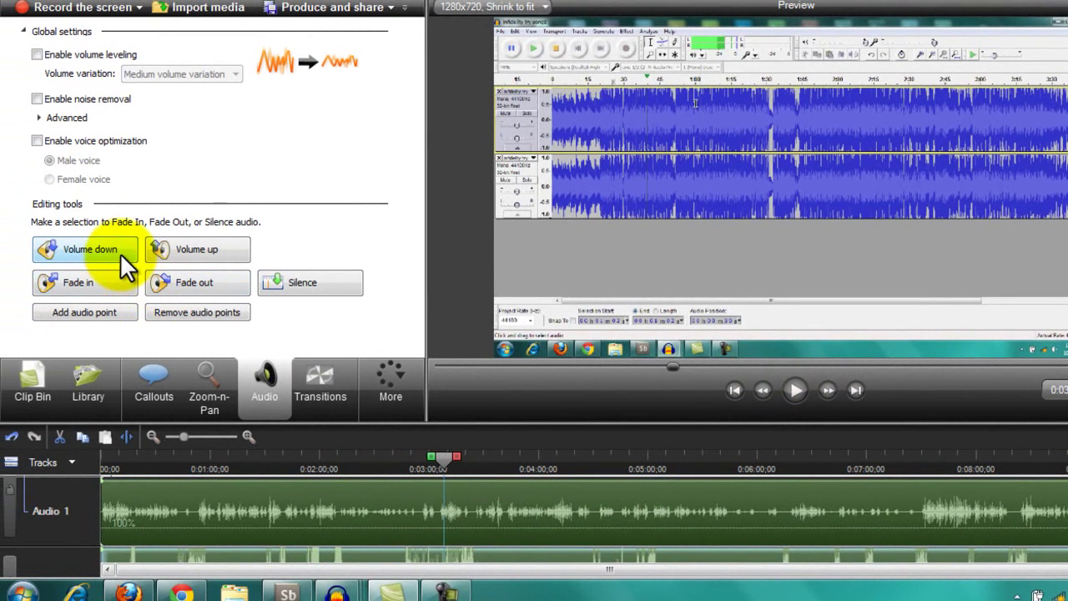
Step: Lower the Audio 2 track volume several times, previewing to check the balance
{"action": "left_click", "coordinate": [120, 253]}
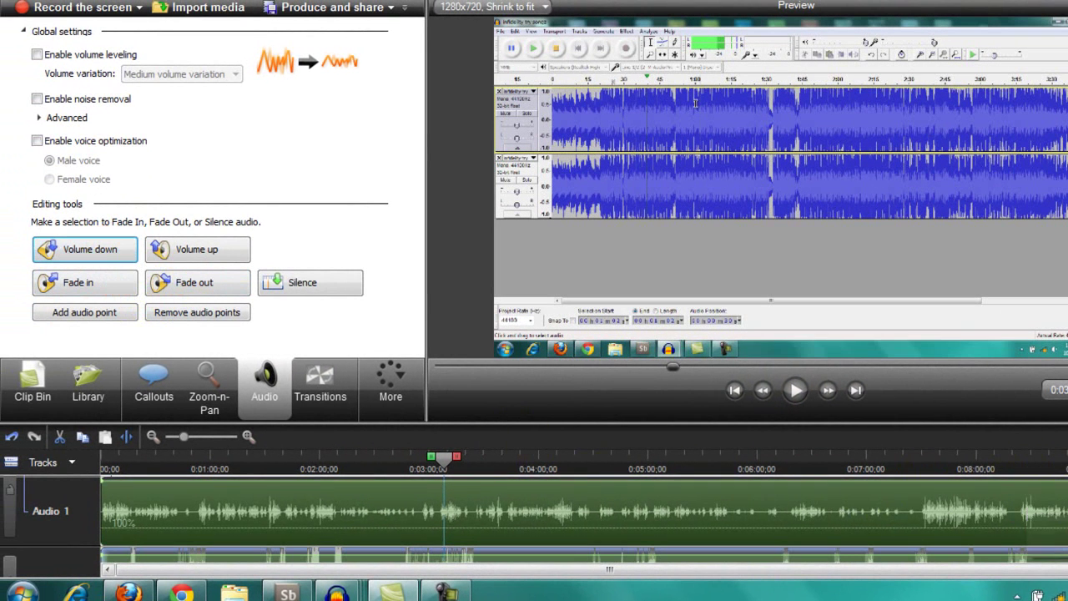
{"action": "scroll", "coordinate": [1034, 517], "scroll_direction": "down", "scroll_amount": 2}
{"action": "scroll", "coordinate": [627, 555], "scroll_direction": "down", "scroll_amount": 1}
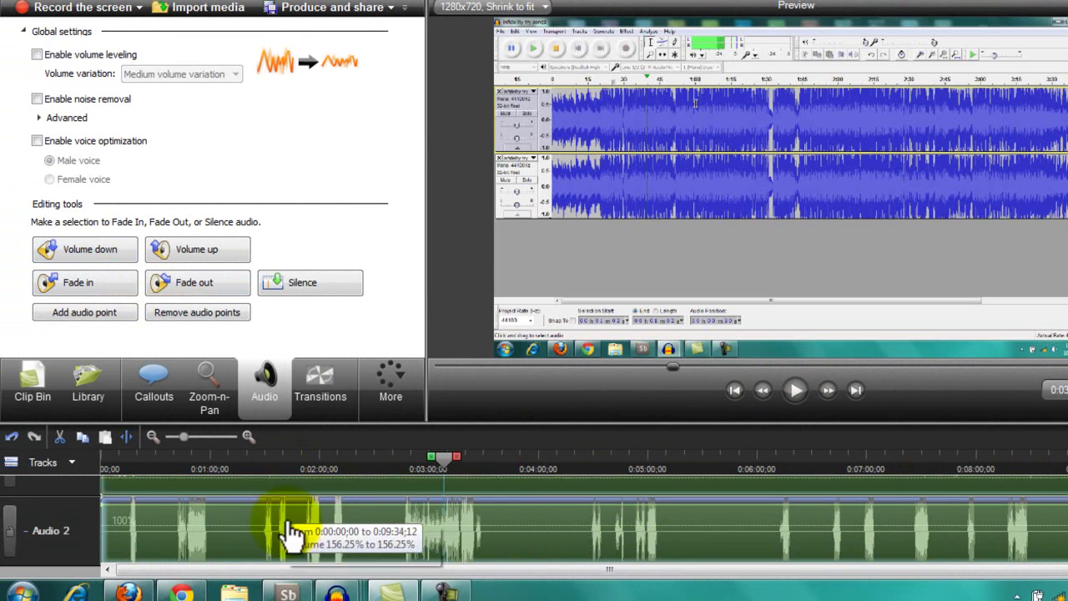
{"action": "left_click", "coordinate": [79, 251]}
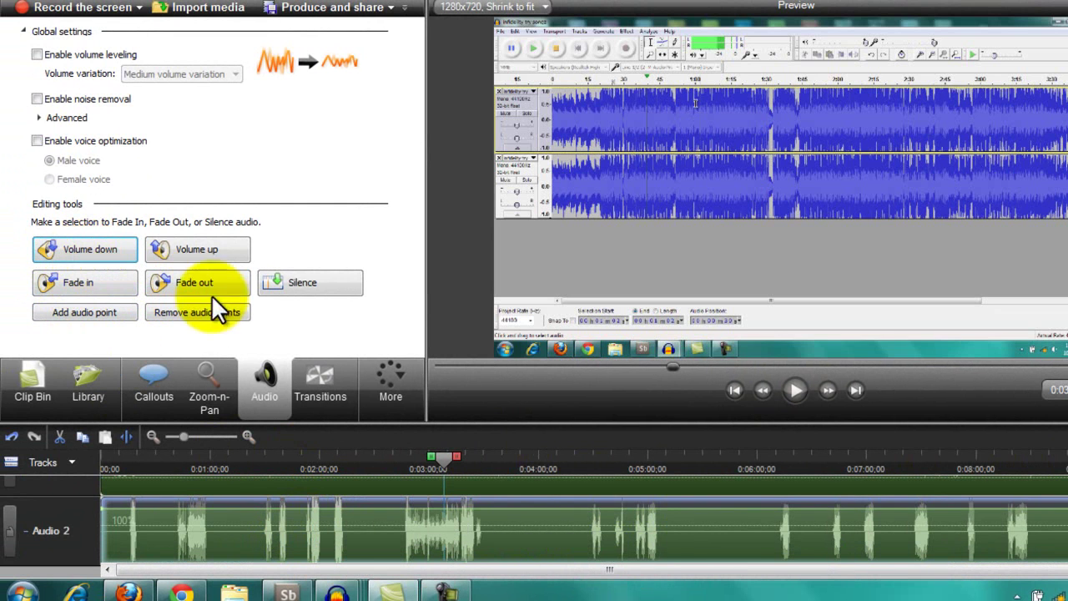
{"action": "left_click", "coordinate": [793, 390]}
{"action": "left_click", "coordinate": [788, 391]}
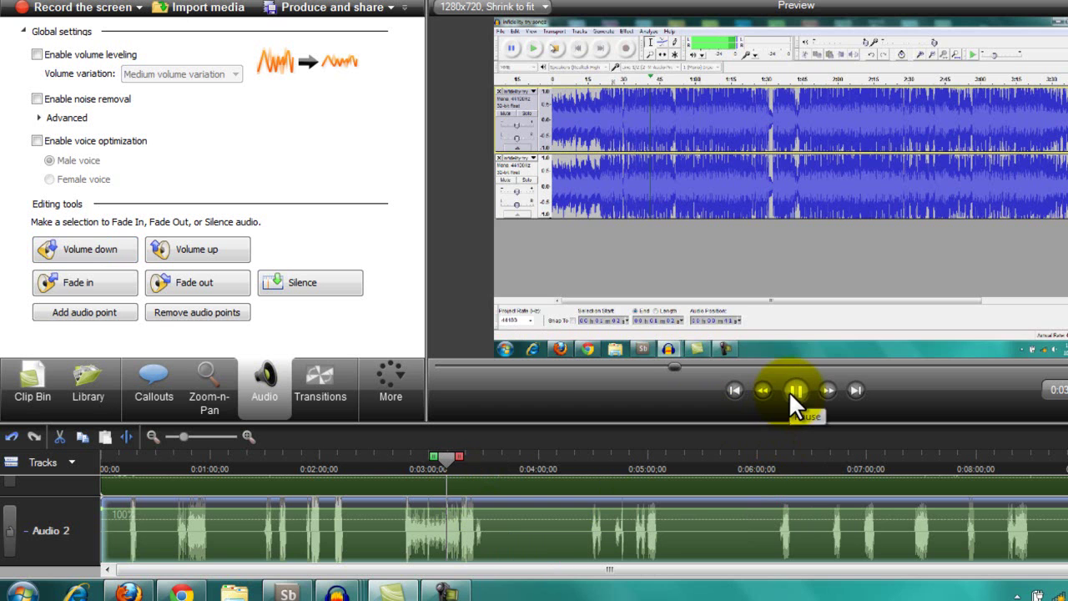
{"action": "left_click", "coordinate": [80, 251]}
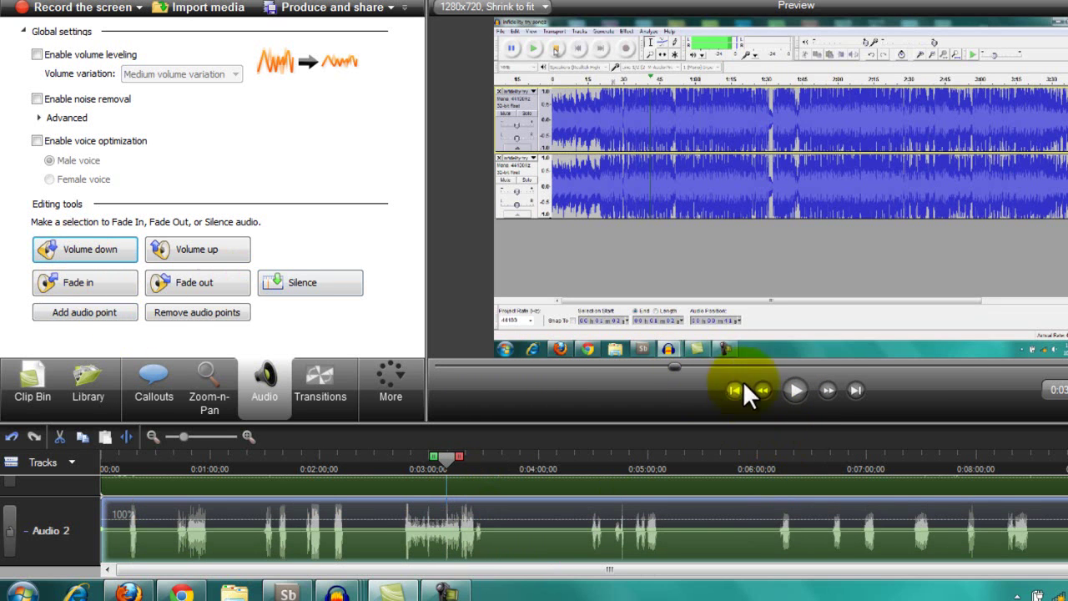
{"action": "left_click", "coordinate": [794, 393]}
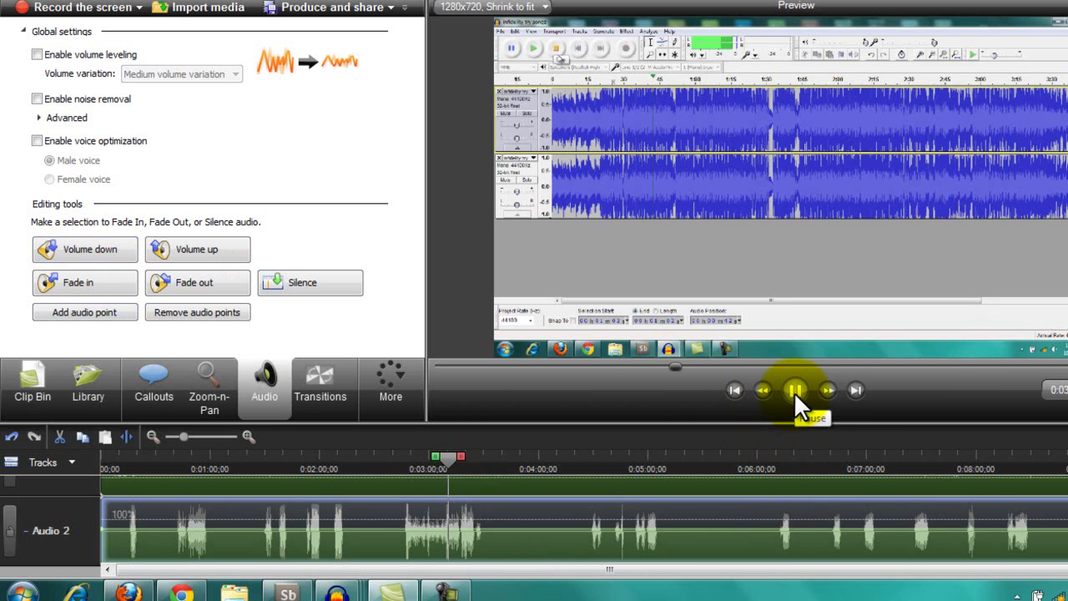
Step: Boost Audio 1 three more times, previewing and pausing between boosts
{"action": "scroll", "coordinate": [500, 526], "scroll_direction": "up", "scroll_amount": 2}
{"action": "scroll", "coordinate": [501, 526], "scroll_direction": "up", "scroll_amount": 1}
{"action": "left_click", "coordinate": [214, 247]}
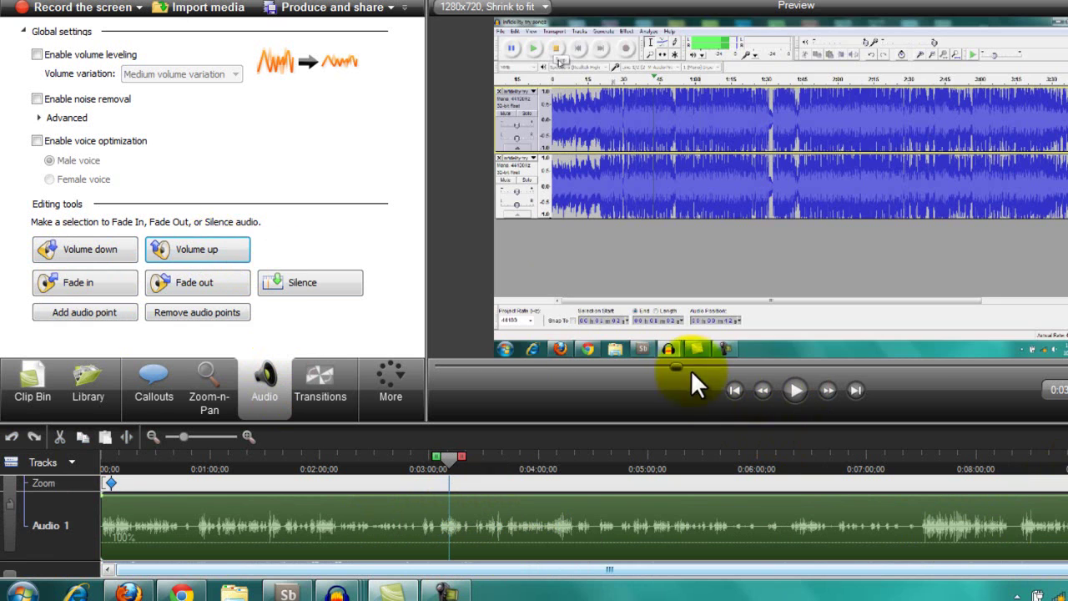
{"action": "left_click", "coordinate": [794, 389]}
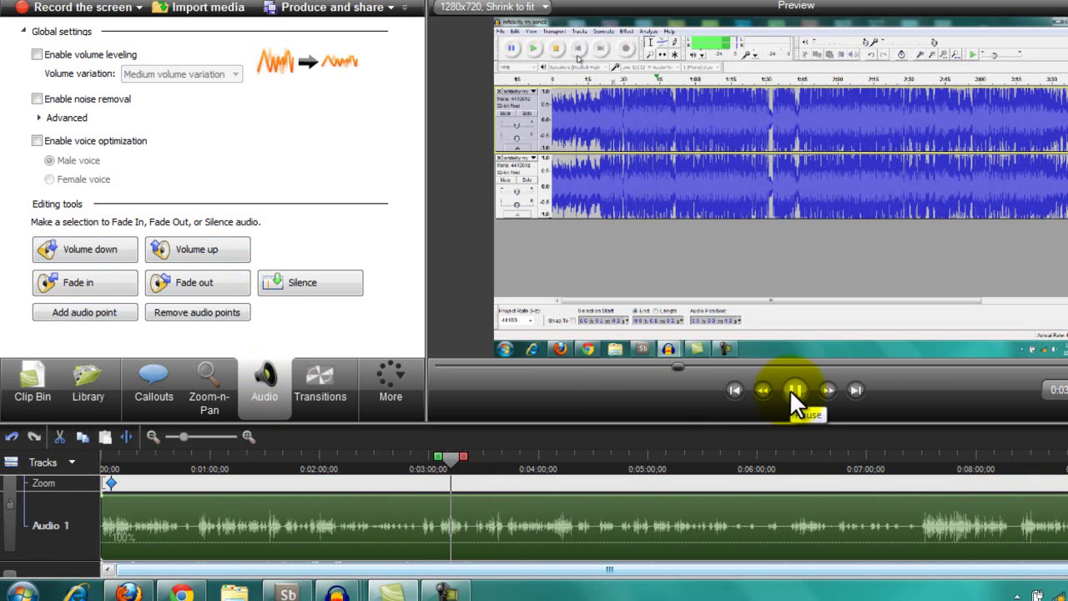
{"action": "left_click", "coordinate": [793, 393]}
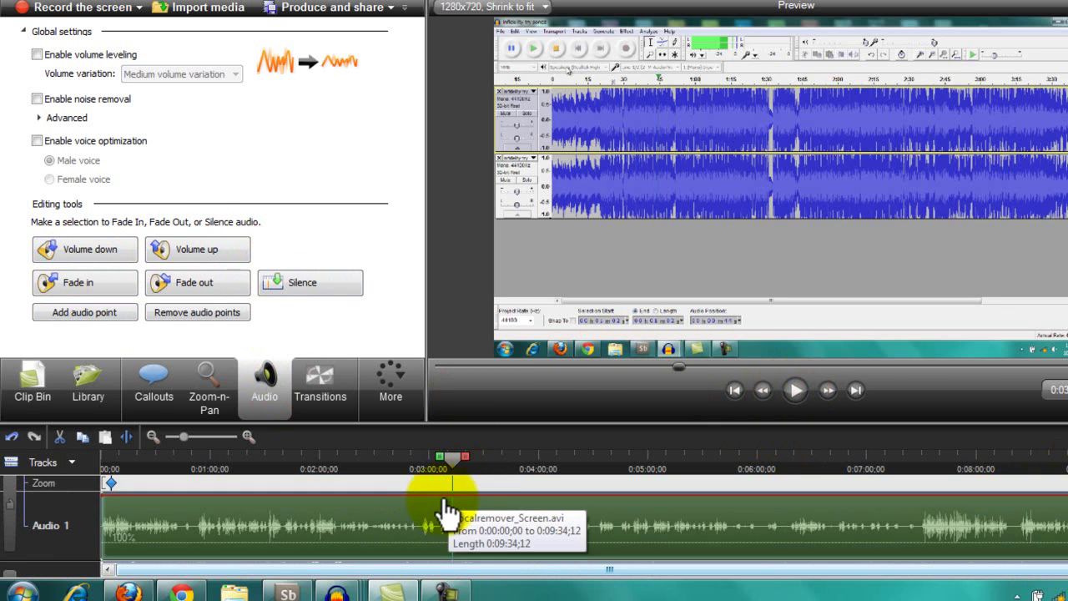
{"action": "left_click", "coordinate": [216, 251]}
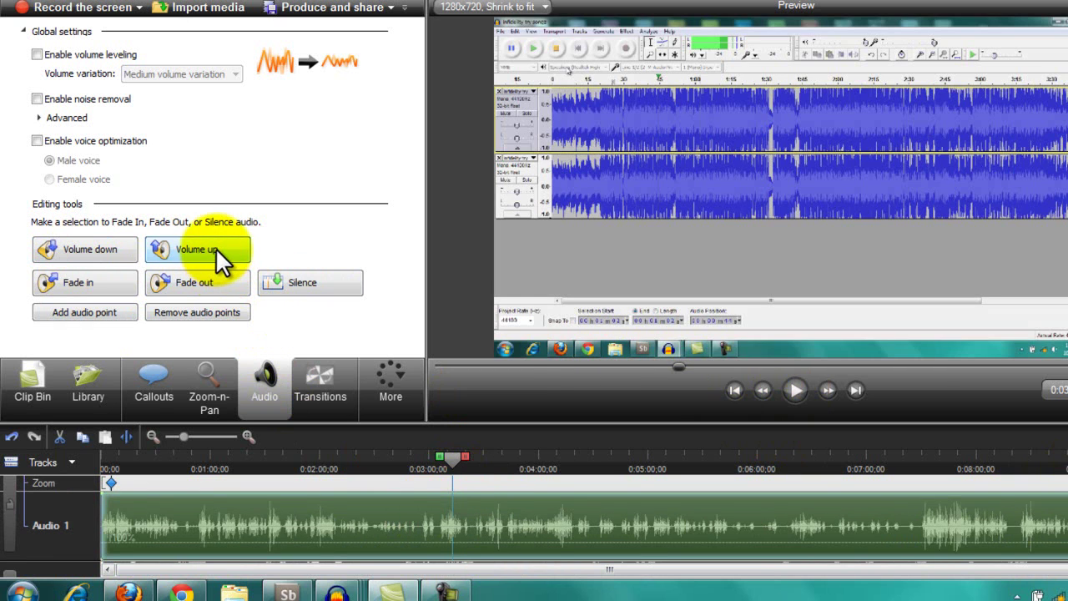
{"action": "left_click", "coordinate": [215, 247]}
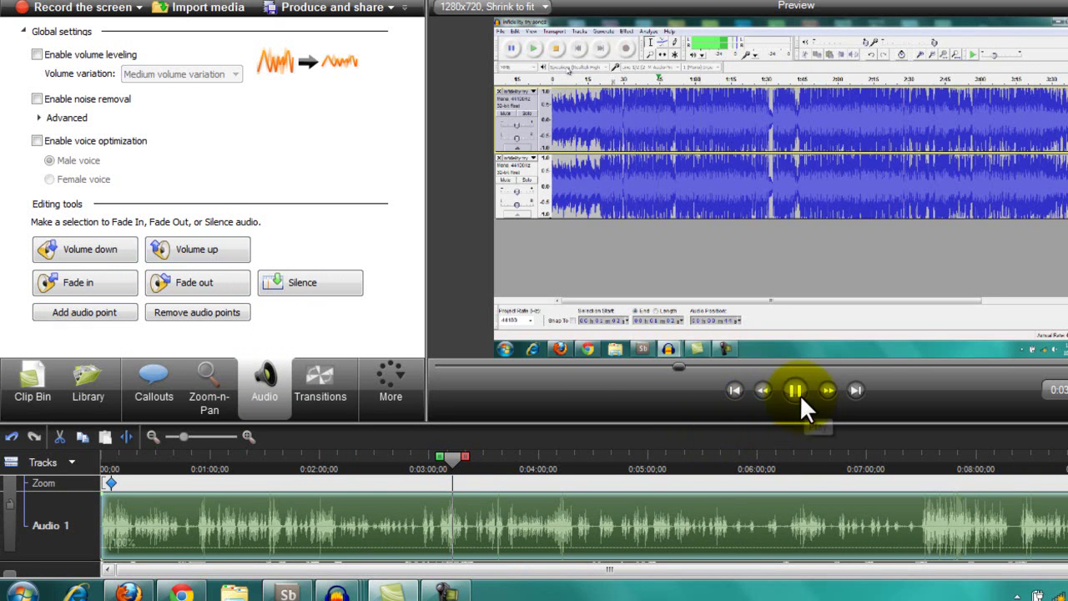
{"action": "left_click", "coordinate": [795, 390]}
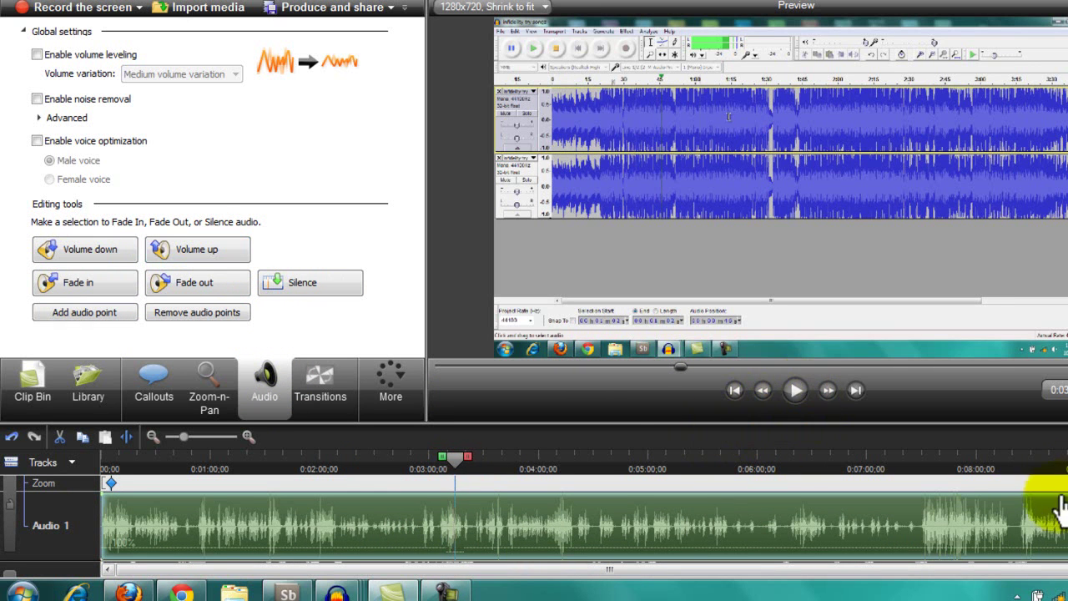
{"action": "scroll", "coordinate": [640, 534], "scroll_direction": "down", "scroll_amount": 2}
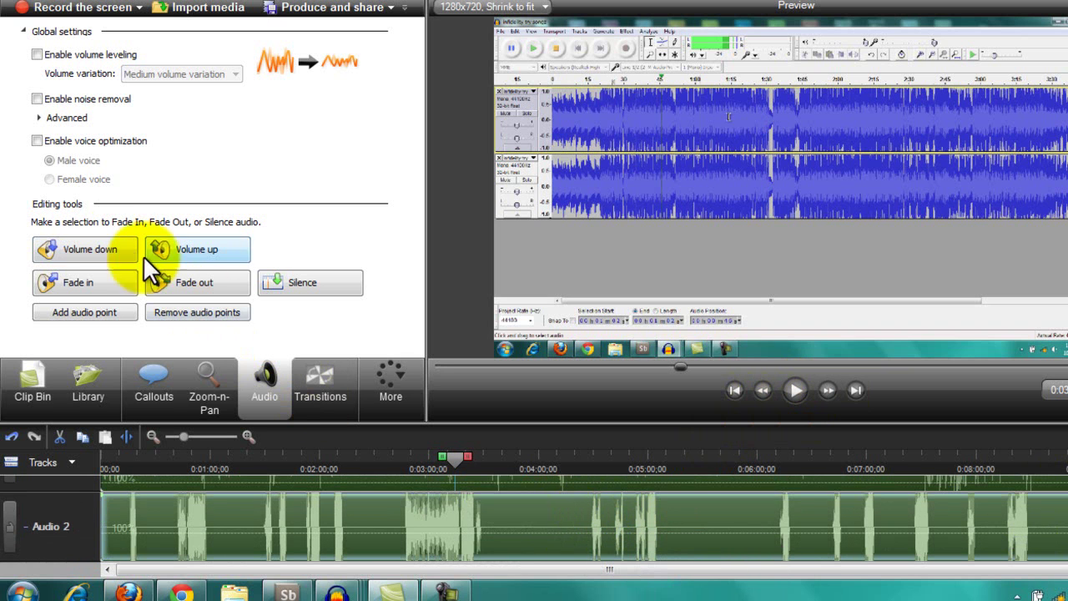
Step: Lower Audio 2 by several more volume steps and resume the preview past the three-minute mark
{"action": "left_click", "coordinate": [101, 243]}
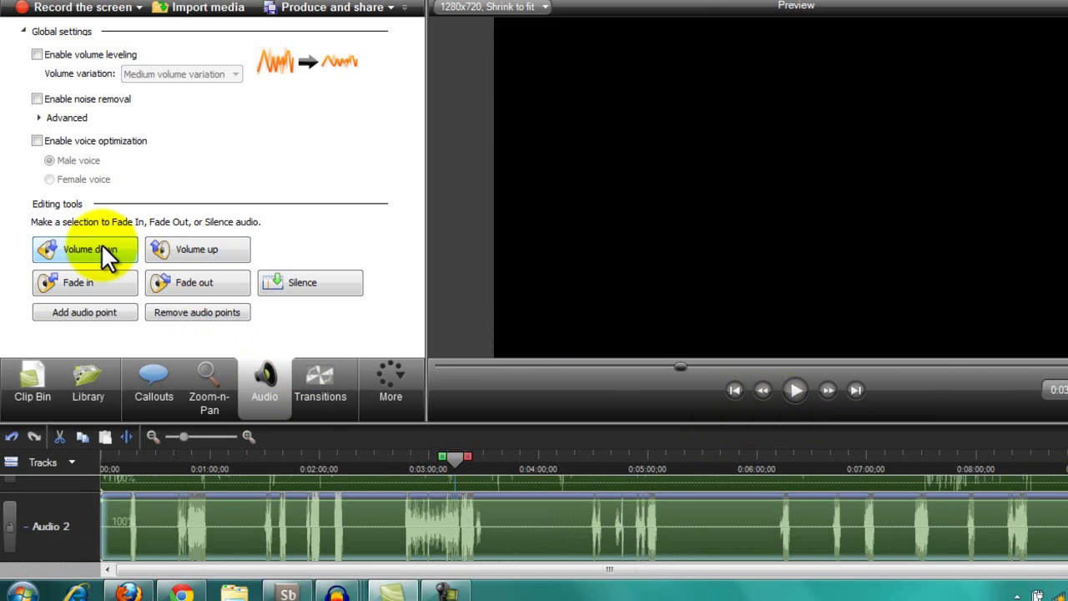
{"action": "left_click", "coordinate": [101, 243]}
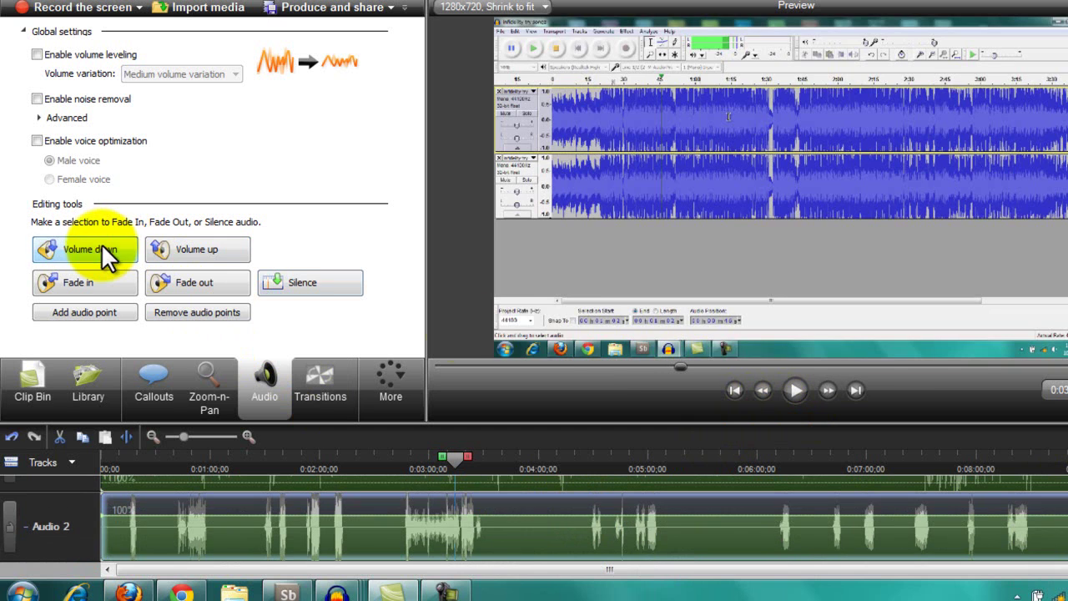
{"action": "left_click", "coordinate": [792, 392]}
{"action": "left_click", "coordinate": [100, 255]}
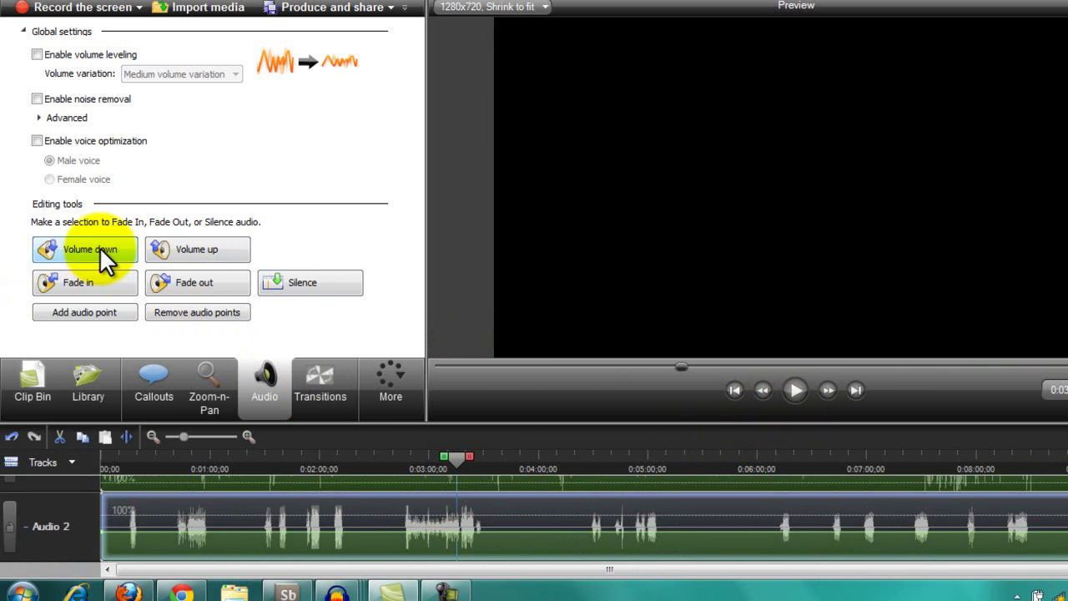
{"action": "left_click", "coordinate": [99, 247]}
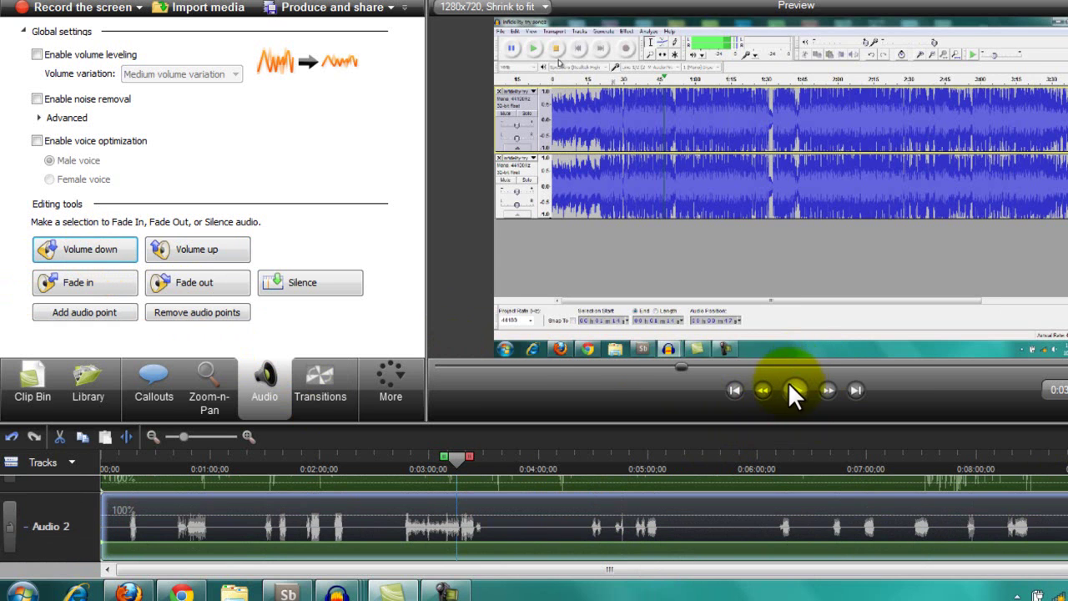
{"action": "left_click", "coordinate": [793, 392]}
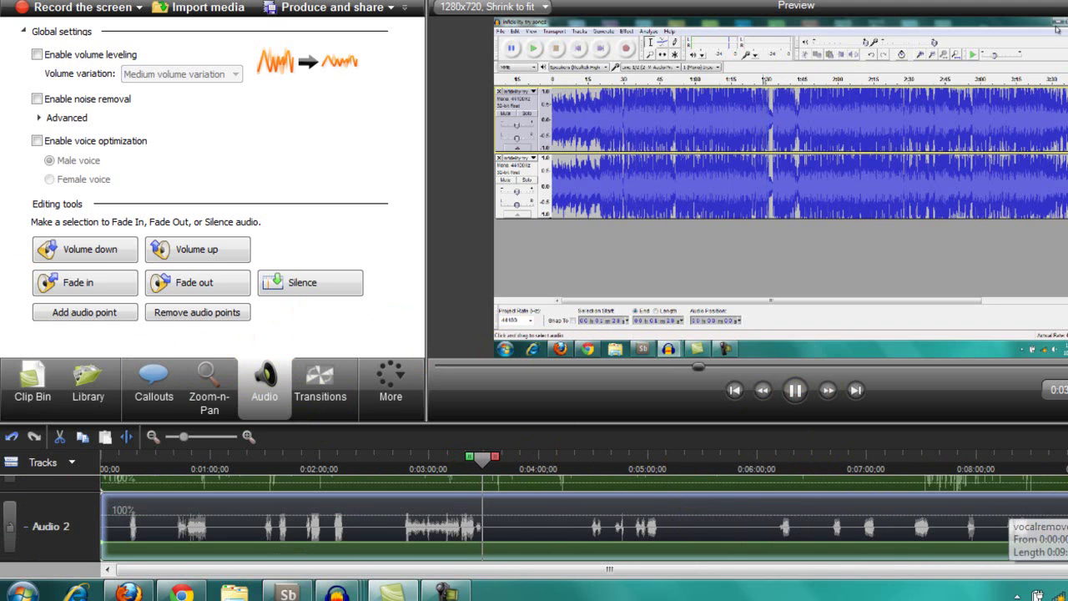
Step: Stop playback, nudge Audio 1 down and back up, and lower Audio 2 one step
{"action": "scroll", "coordinate": [546, 499], "scroll_direction": "up", "scroll_amount": 2}
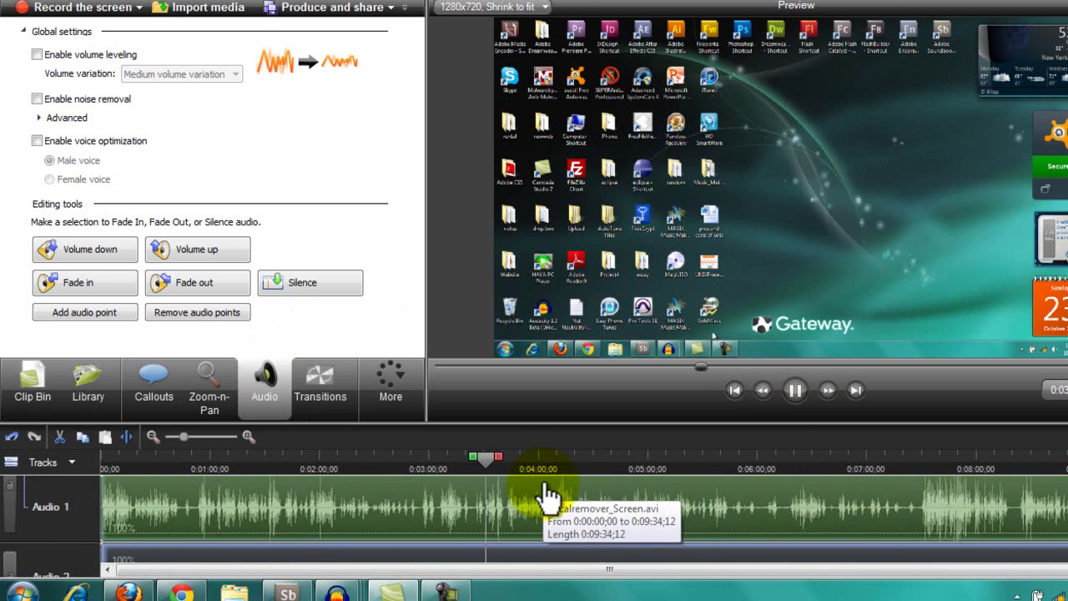
{"action": "left_click", "coordinate": [795, 389]}
{"action": "left_click", "coordinate": [47, 252]}
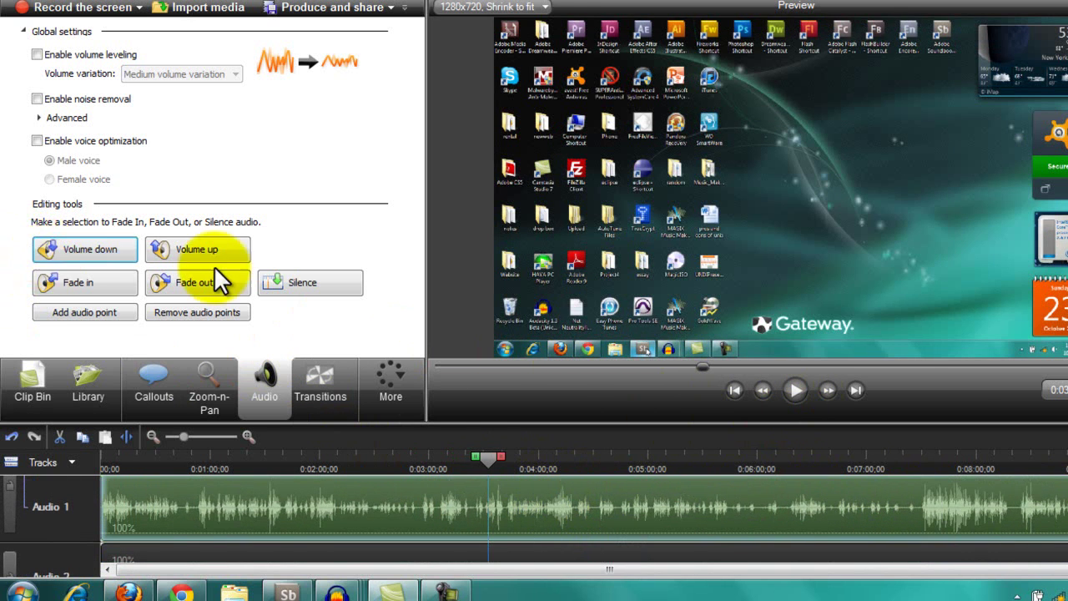
{"action": "left_click", "coordinate": [221, 242]}
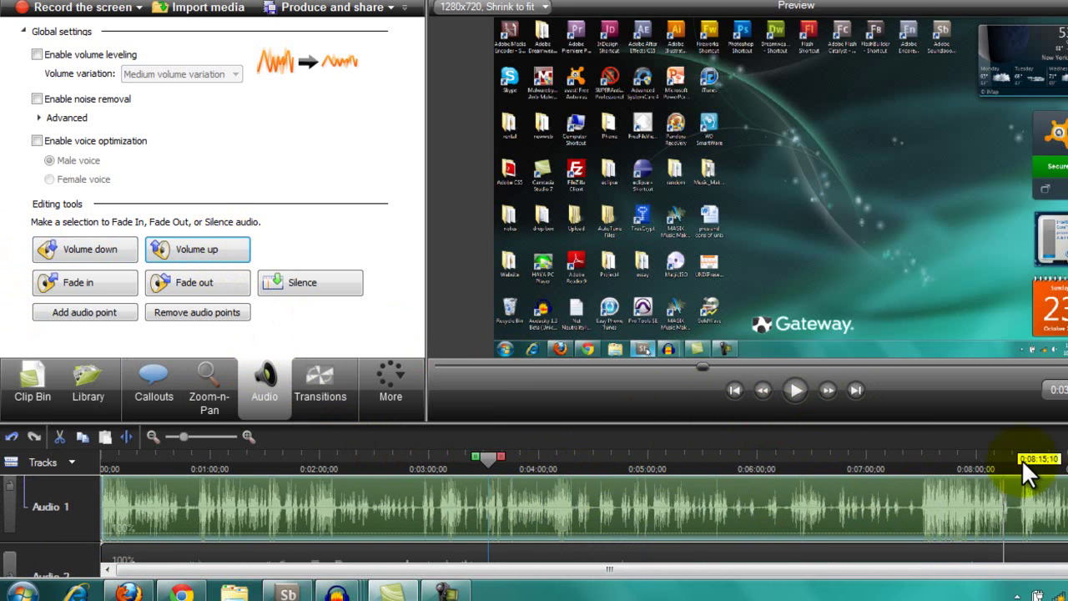
{"action": "scroll", "coordinate": [834, 517], "scroll_direction": "down", "scroll_amount": 2}
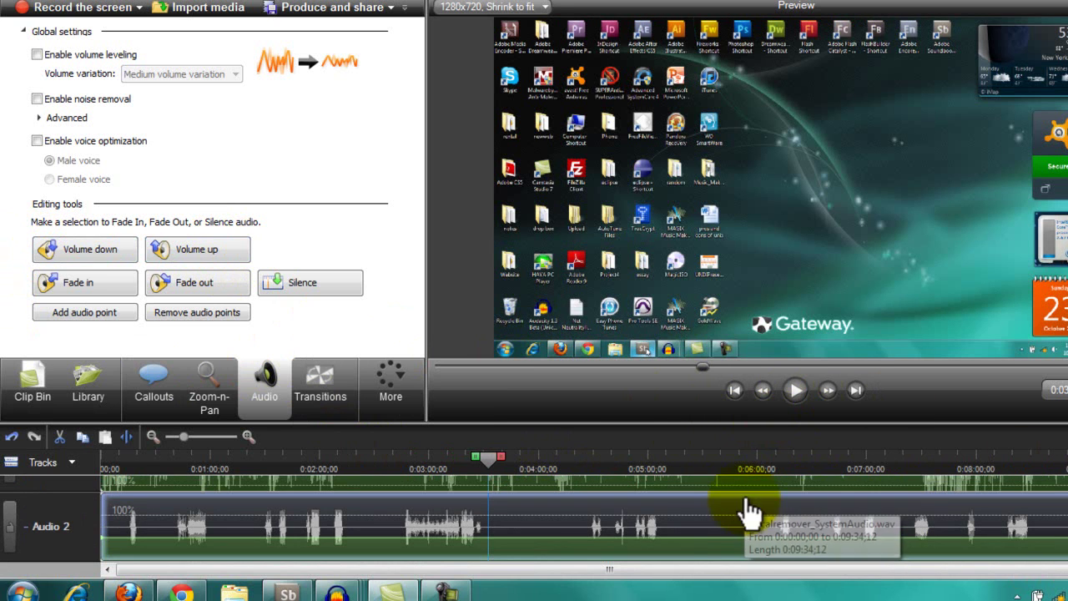
{"action": "left_click", "coordinate": [84, 250]}
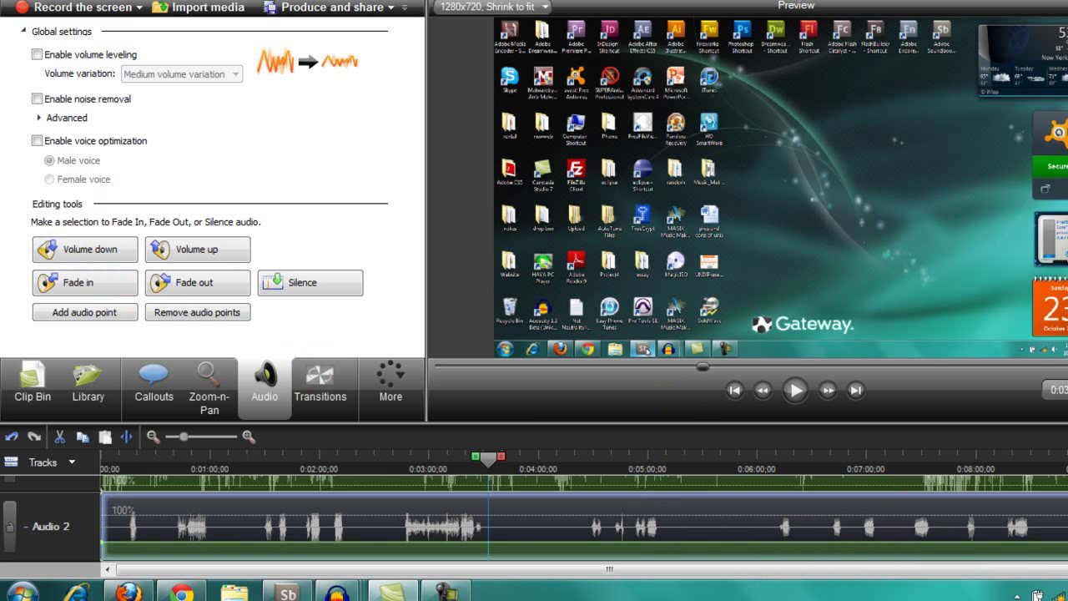
Step: Play the mix from the five-minute mark and pause it there
{"action": "scroll", "coordinate": [534, 517], "scroll_direction": "up", "scroll_amount": 1}
{"action": "scroll", "coordinate": [533, 518], "scroll_direction": "up", "scroll_amount": 1}
{"action": "scroll", "coordinate": [534, 518], "scroll_direction": "down", "scroll_amount": 2}
{"action": "scroll", "coordinate": [533, 518], "scroll_direction": "up", "scroll_amount": 2}
{"action": "scroll", "coordinate": [589, 500], "scroll_direction": "down", "scroll_amount": 2}
{"action": "scroll", "coordinate": [588, 500], "scroll_direction": "up", "scroll_amount": 1}
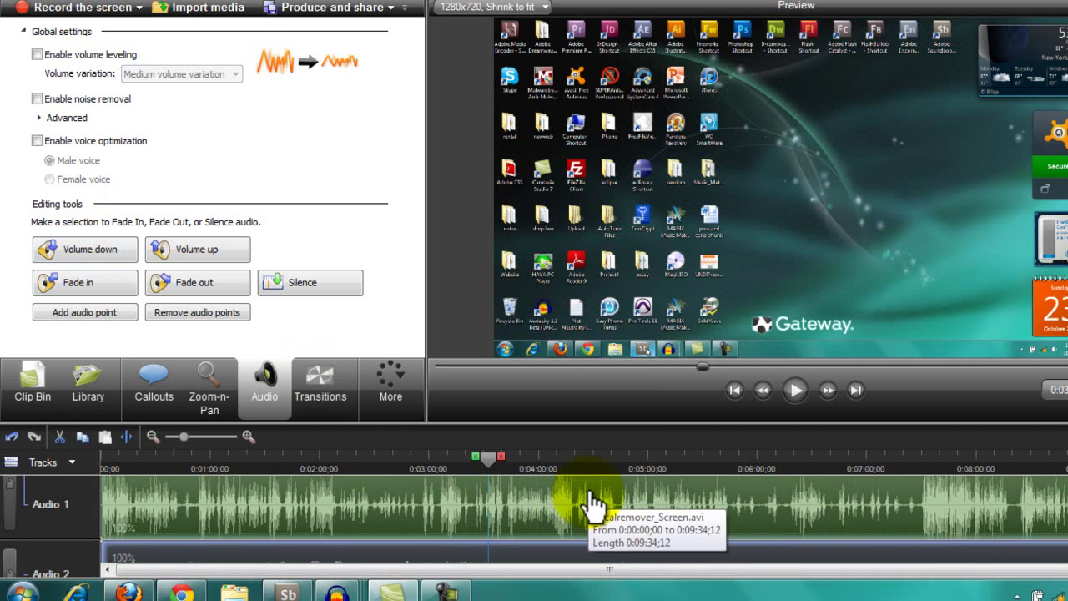
{"action": "left_click", "coordinate": [632, 454]}
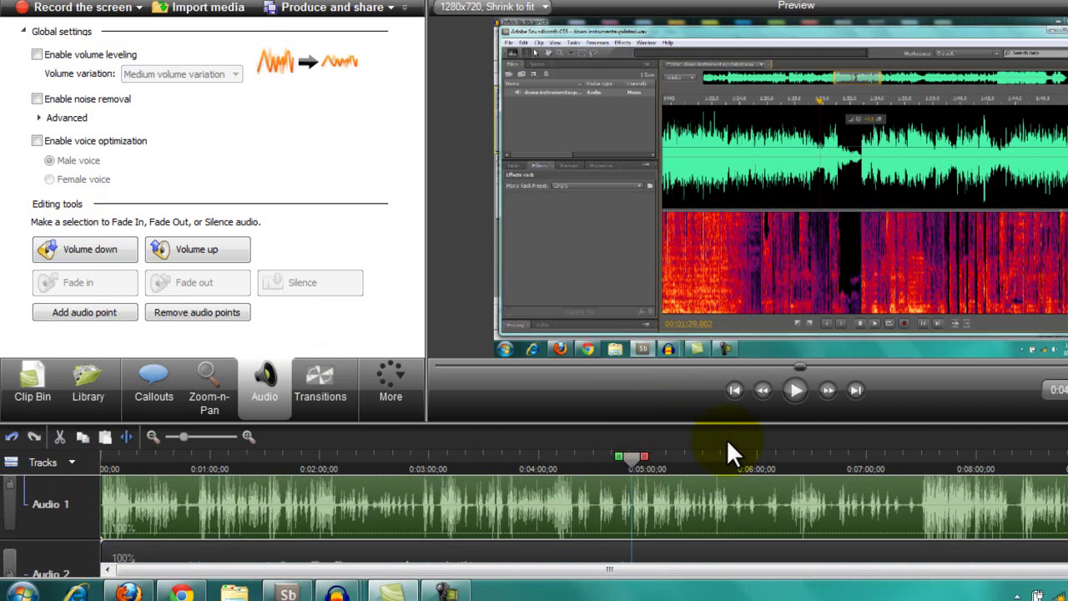
{"action": "left_click", "coordinate": [796, 392]}
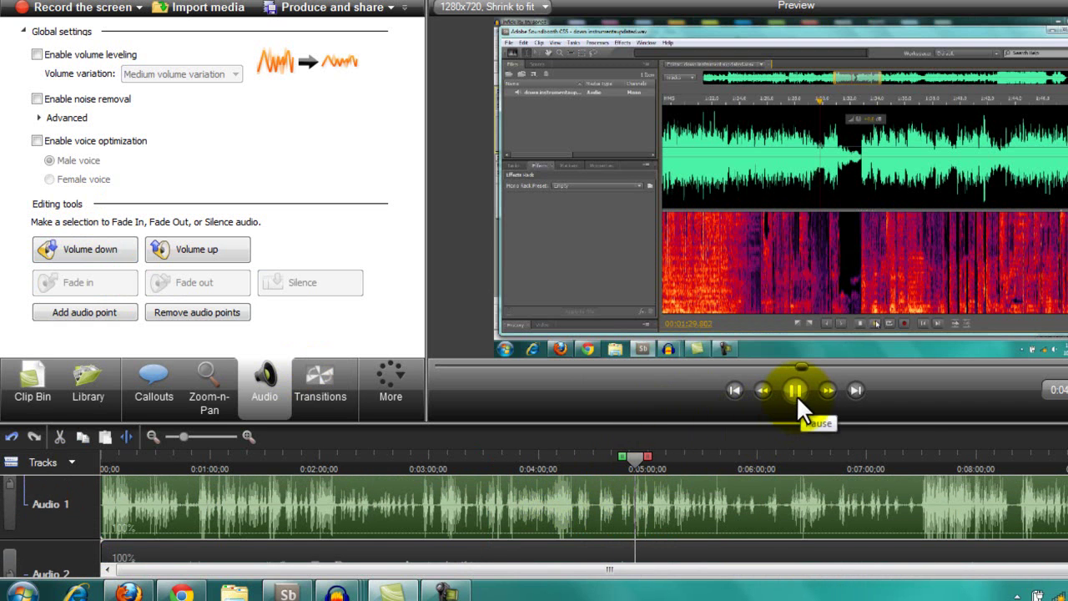
{"action": "scroll", "coordinate": [534, 526], "scroll_direction": "down", "scroll_amount": 1}
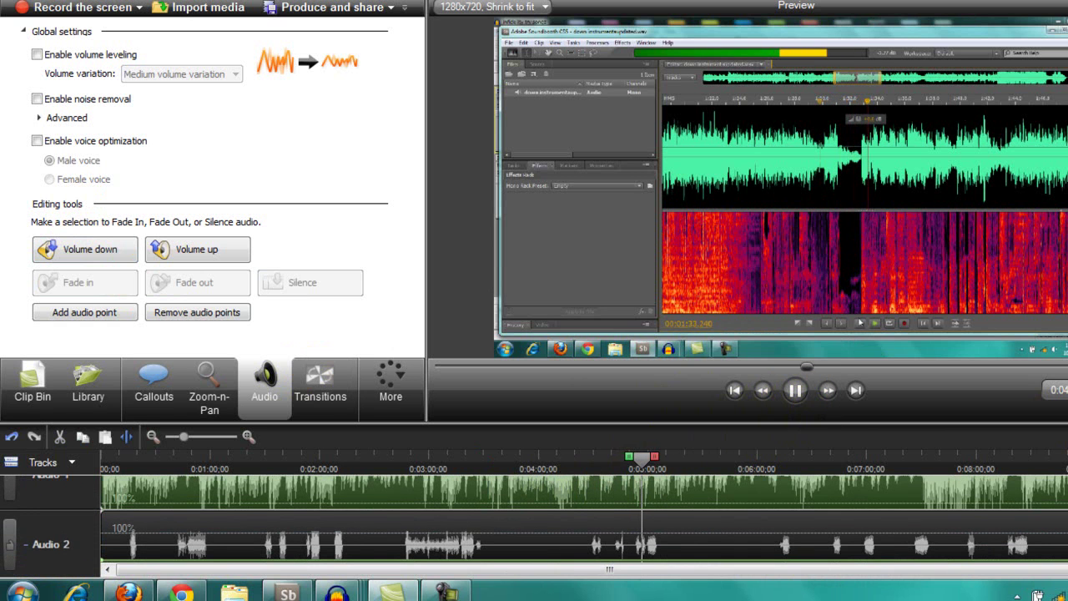
{"action": "left_click", "coordinate": [789, 391]}
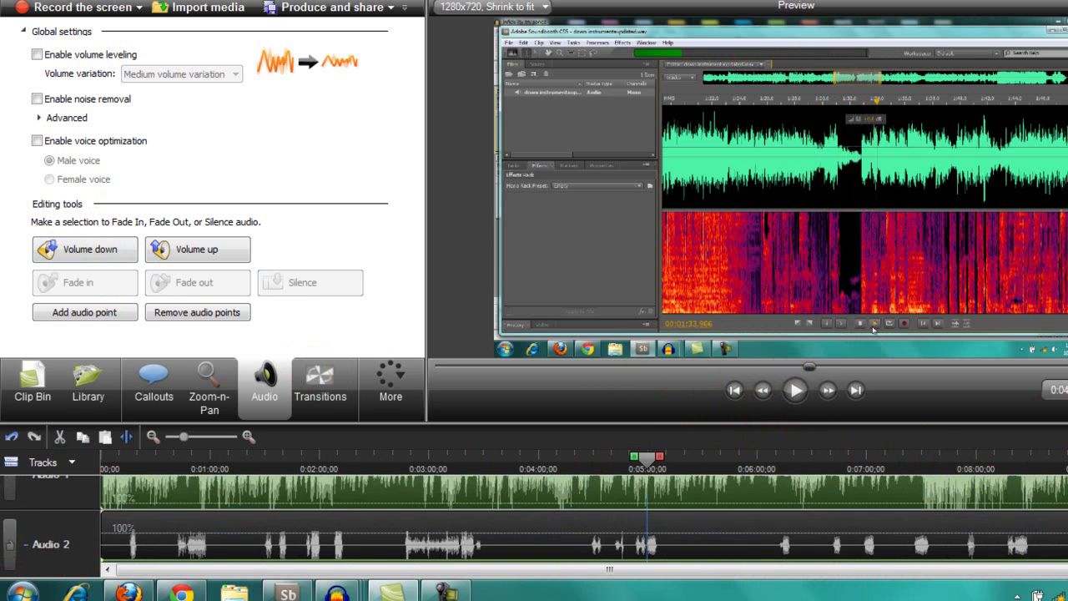
{"action": "scroll", "coordinate": [534, 525], "scroll_direction": "up", "scroll_amount": 3}
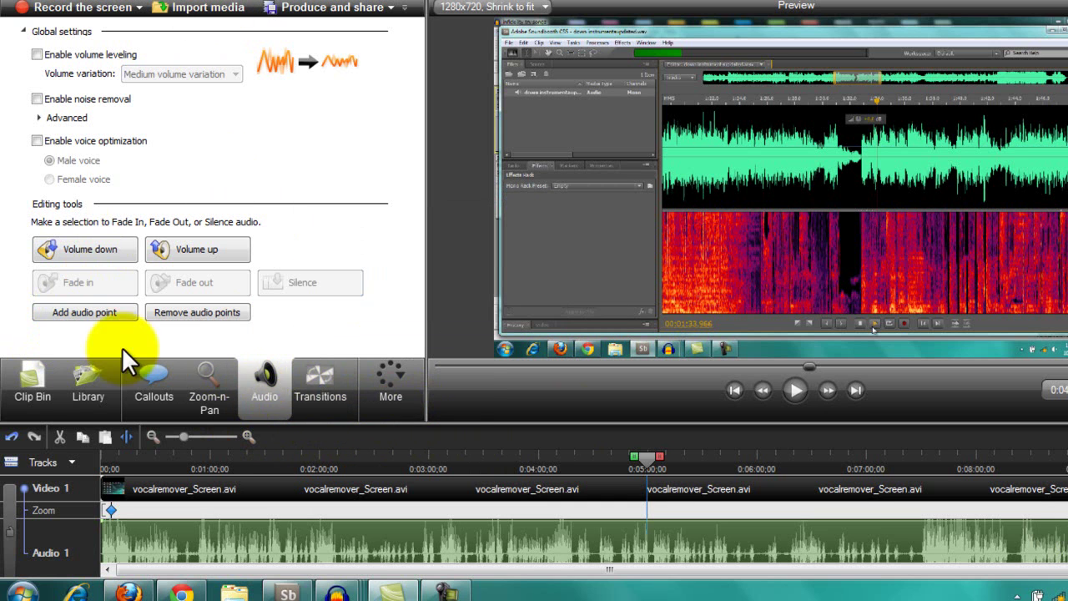
Step: Open Zoom-n-Pan, rewind the playhead to 0:00, and play until the first zoom point
{"action": "left_click", "coordinate": [217, 392]}
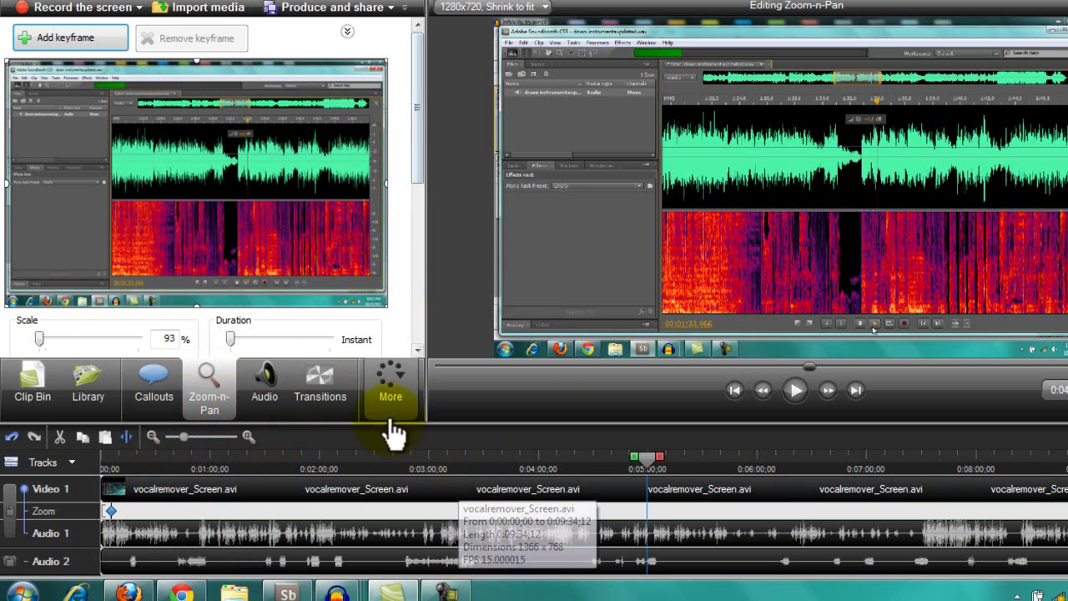
{"action": "left_click_drag", "start_coordinate": [647, 455], "coordinate": [99, 460]}
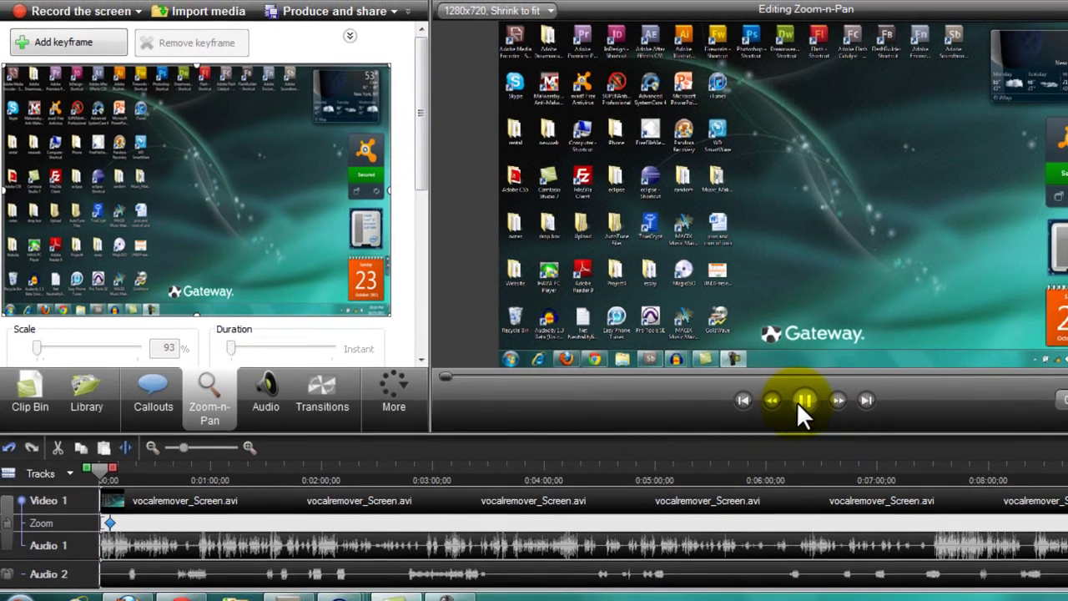
{"action": "left_click", "coordinate": [784, 395]}
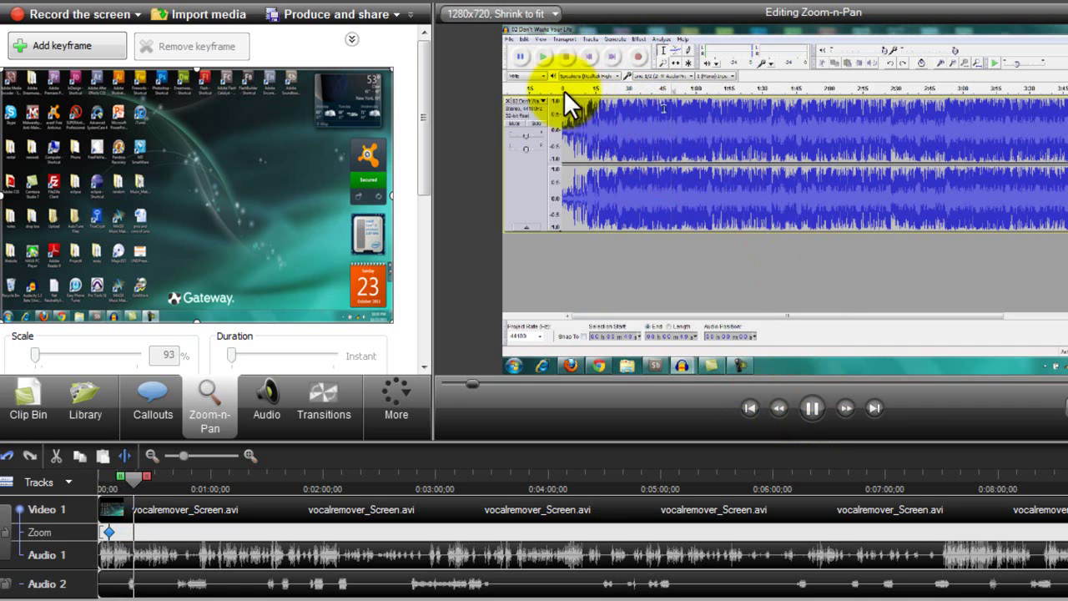
{"action": "left_click", "coordinate": [810, 408]}
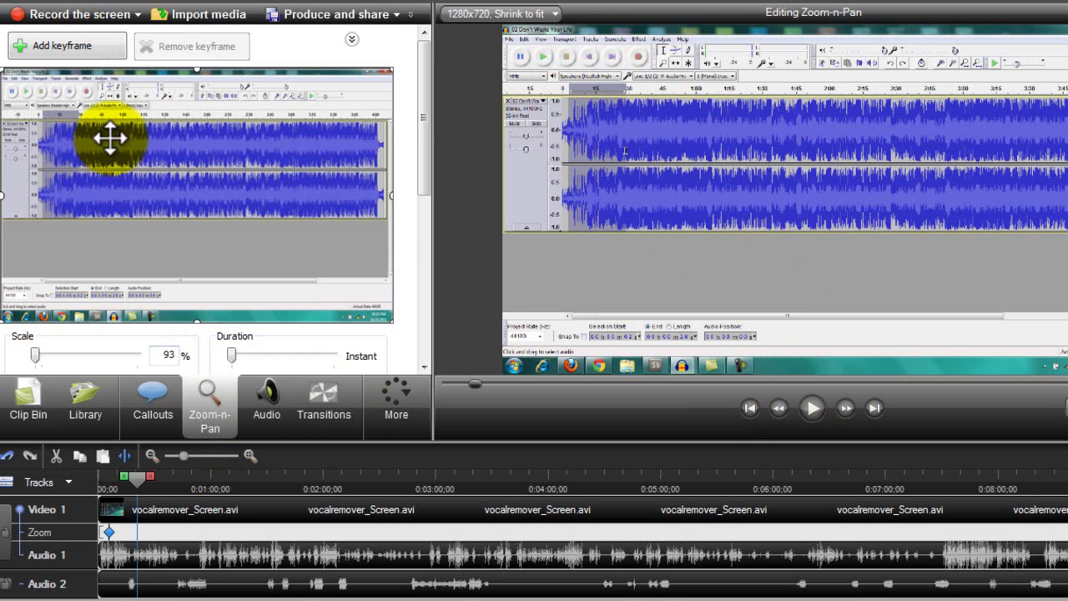
Step: Add a zoom keyframe magnifying Audacity's waveform area and preview the zoom
{"action": "left_click", "coordinate": [71, 50]}
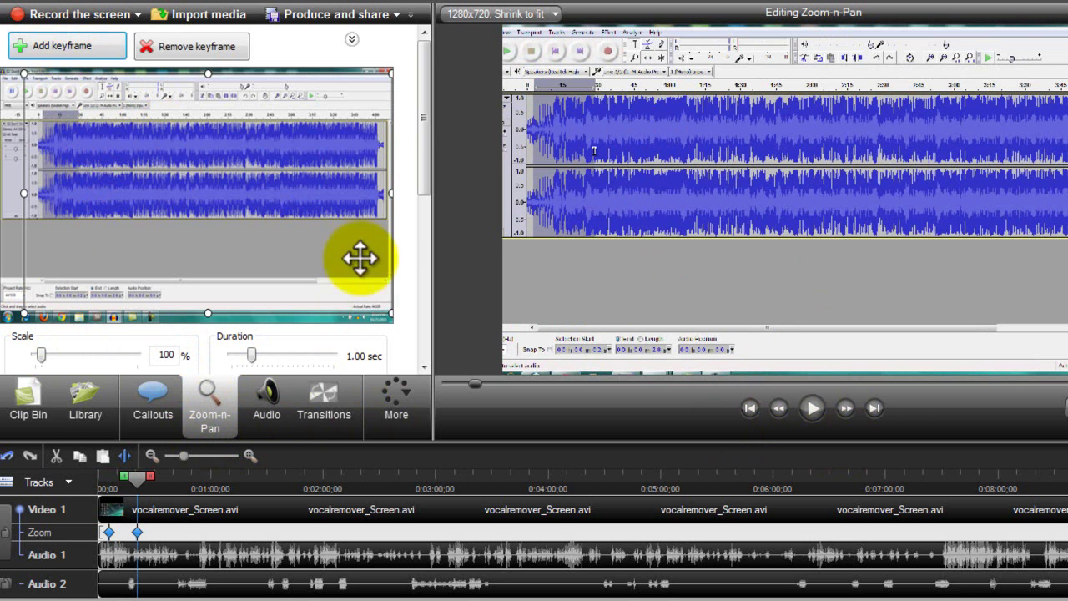
{"action": "left_click_drag", "start_coordinate": [388, 313], "coordinate": [84, 226]}
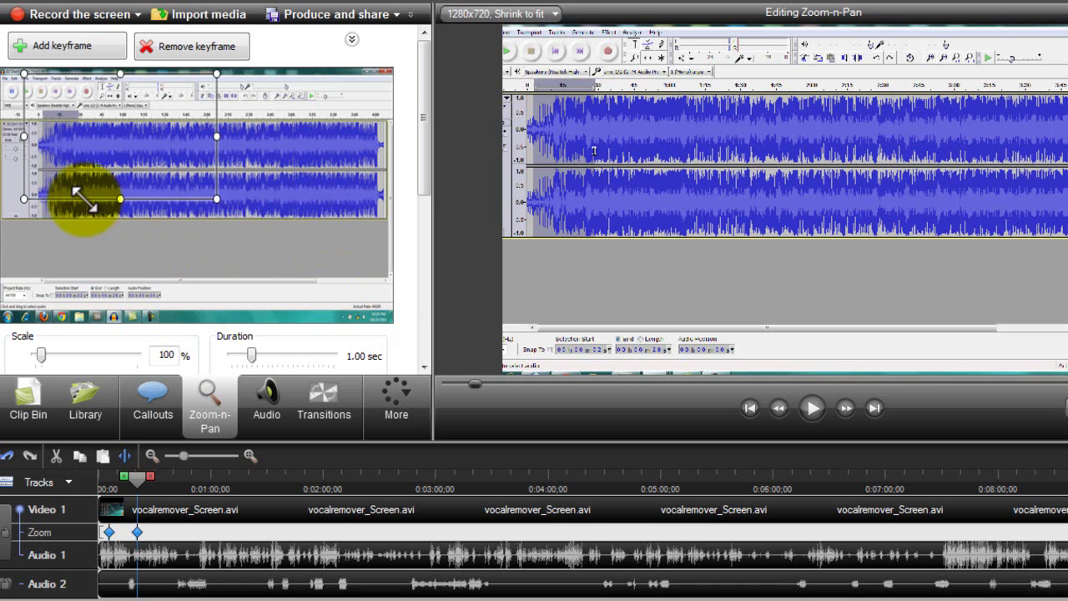
{"action": "left_click_drag", "start_coordinate": [169, 166], "coordinate": [110, 163]}
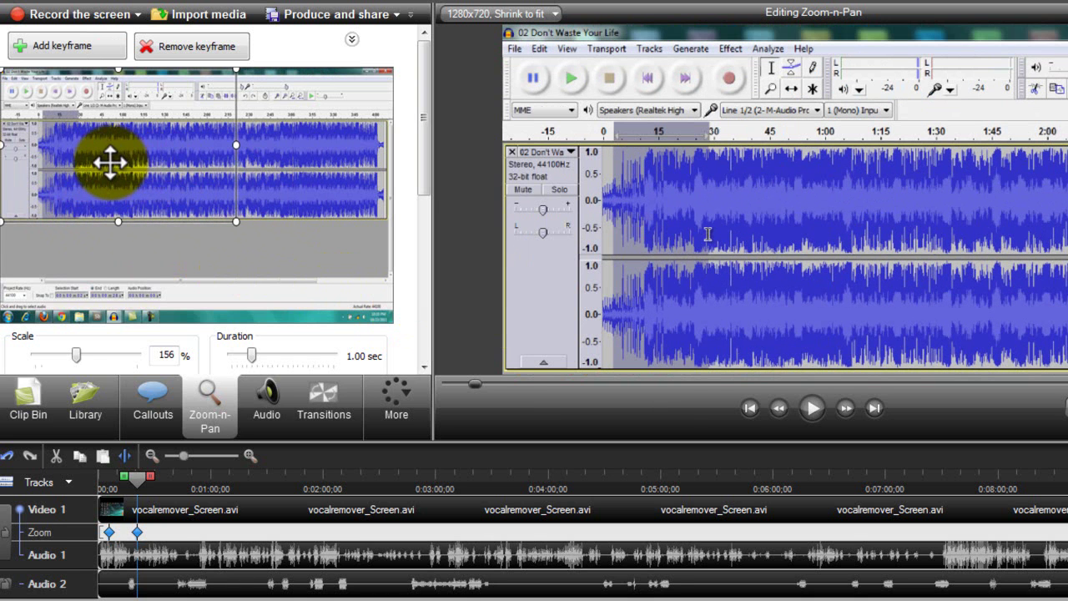
{"action": "mouse_move", "coordinate": [234, 145]}
{"action": "left_mouse_down"}
{"action": "mouse_move", "coordinate": [172, 150]}
{"action": "mouse_move", "coordinate": [224, 150]}
{"action": "left_mouse_up"}
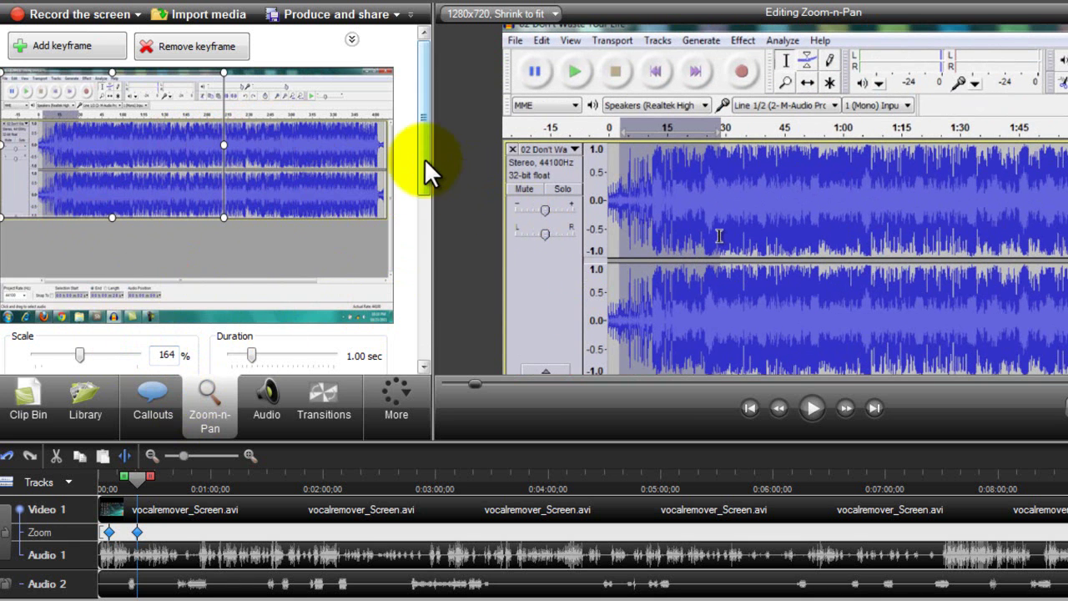
{"action": "left_click_drag", "start_coordinate": [423, 158], "coordinate": [447, 201]}
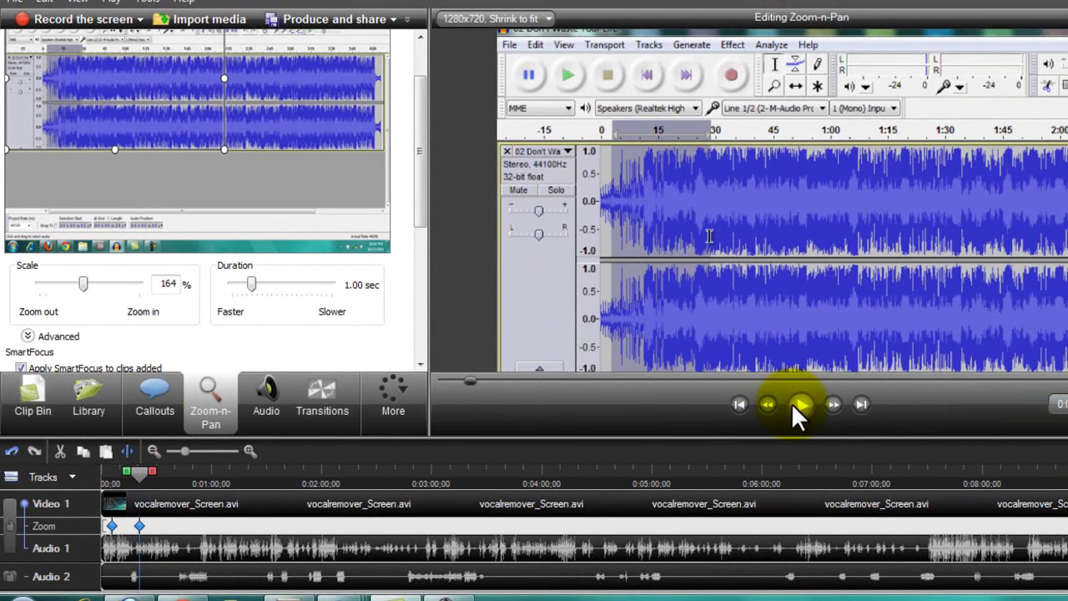
{"action": "left_click", "coordinate": [794, 409]}
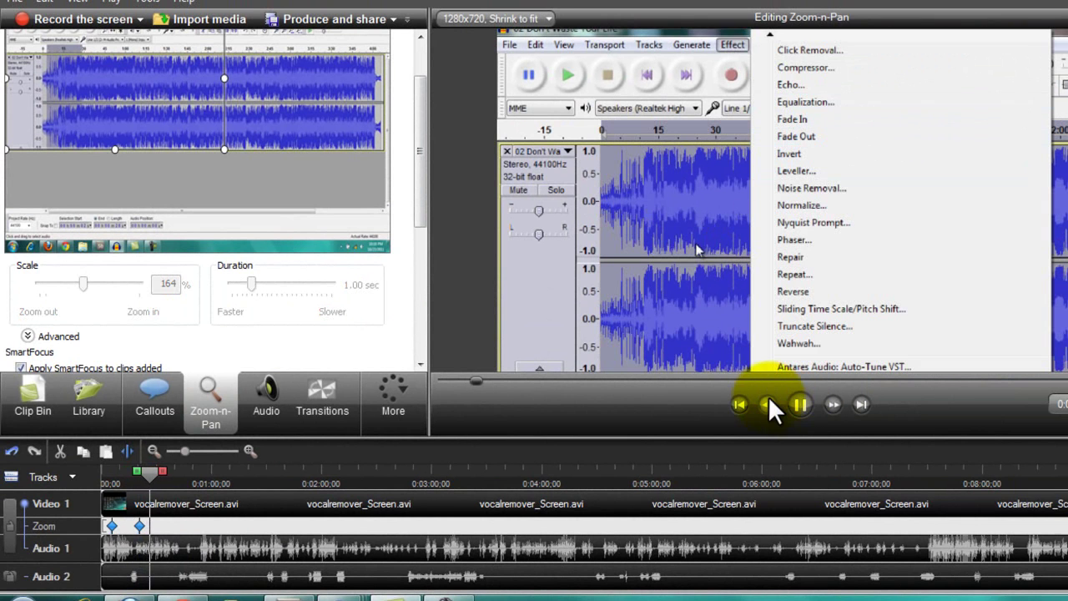
{"action": "left_click", "coordinate": [798, 405]}
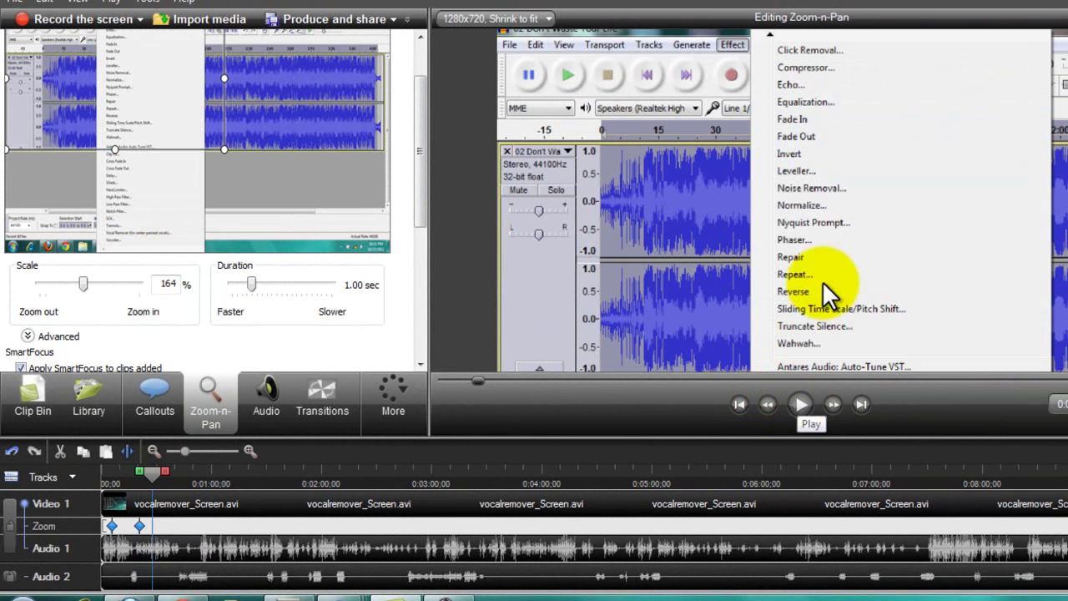
Step: Pan the zoom onto the effects list and frame the Vocal Remover dialog at 164%
{"action": "left_click_drag", "start_coordinate": [111, 77], "coordinate": [146, 182]}
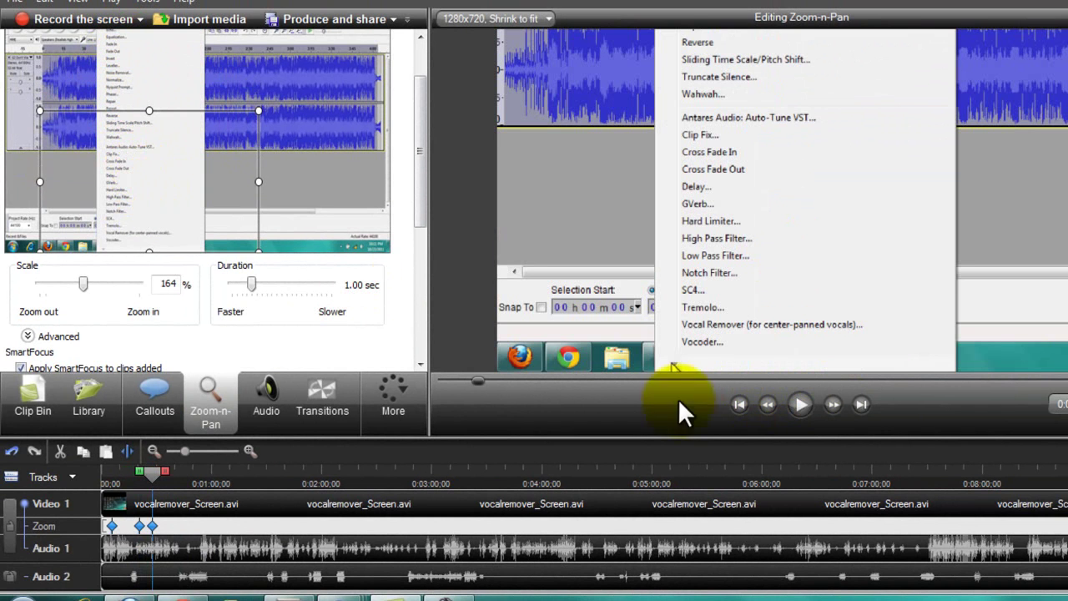
{"action": "left_click", "coordinate": [795, 406]}
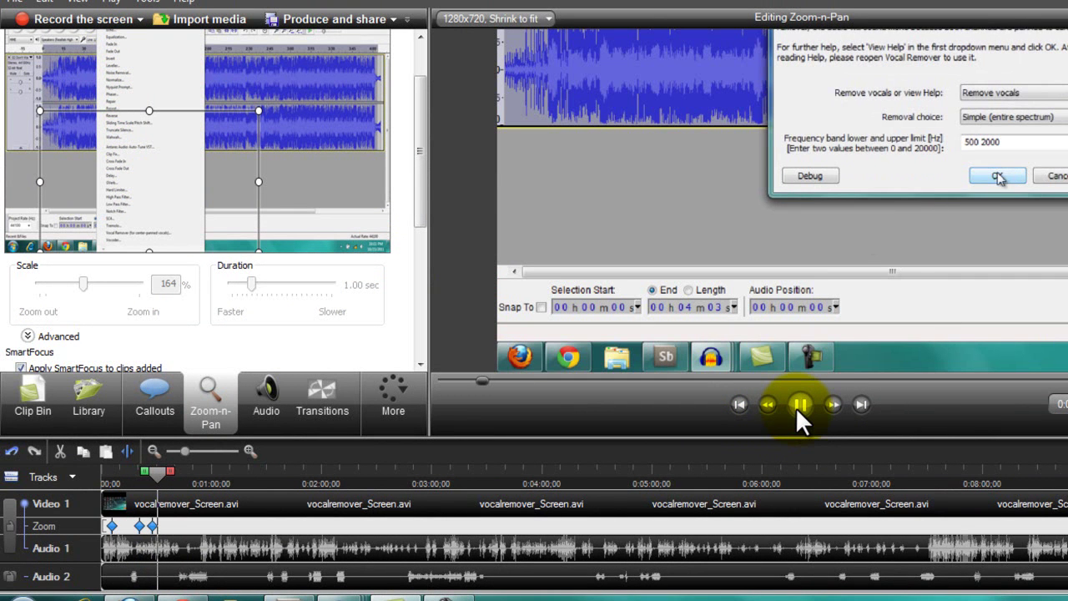
{"action": "left_click", "coordinate": [795, 407]}
{"action": "left_click_drag", "start_coordinate": [186, 167], "coordinate": [185, 122]}
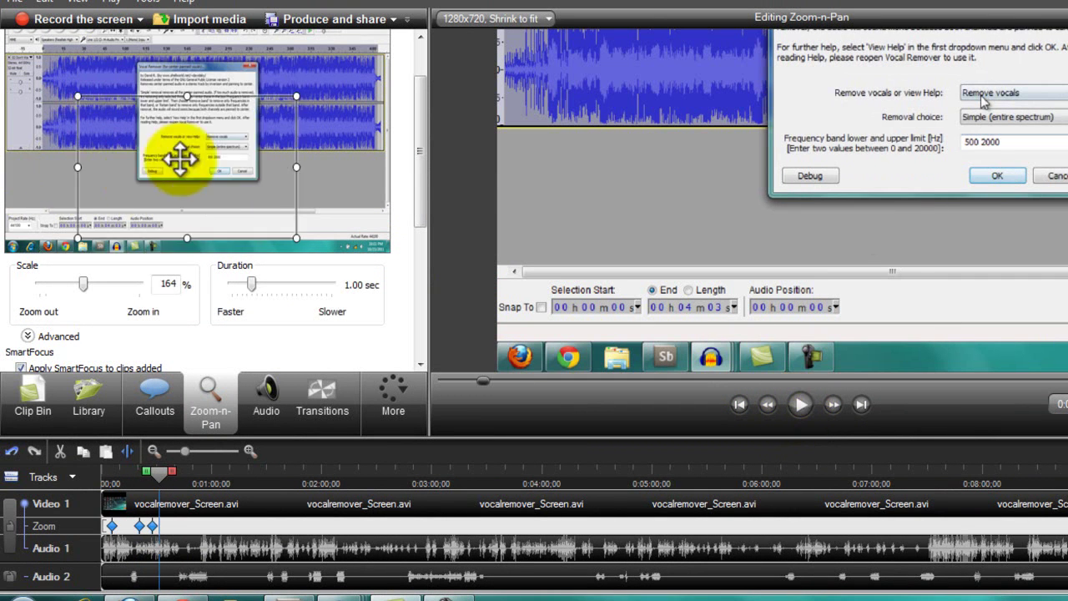
{"action": "left_click", "coordinate": [800, 401]}
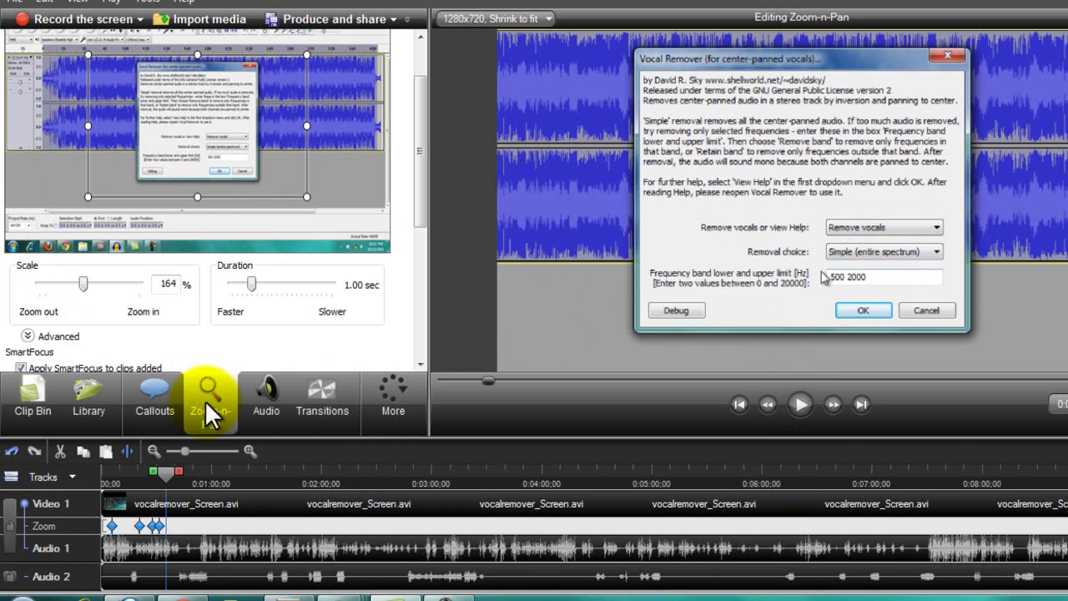
Step: Add a rounded-rectangle callout beside the Vocal Remover dialog, move it around, then delete it
{"action": "left_click", "coordinate": [161, 394]}
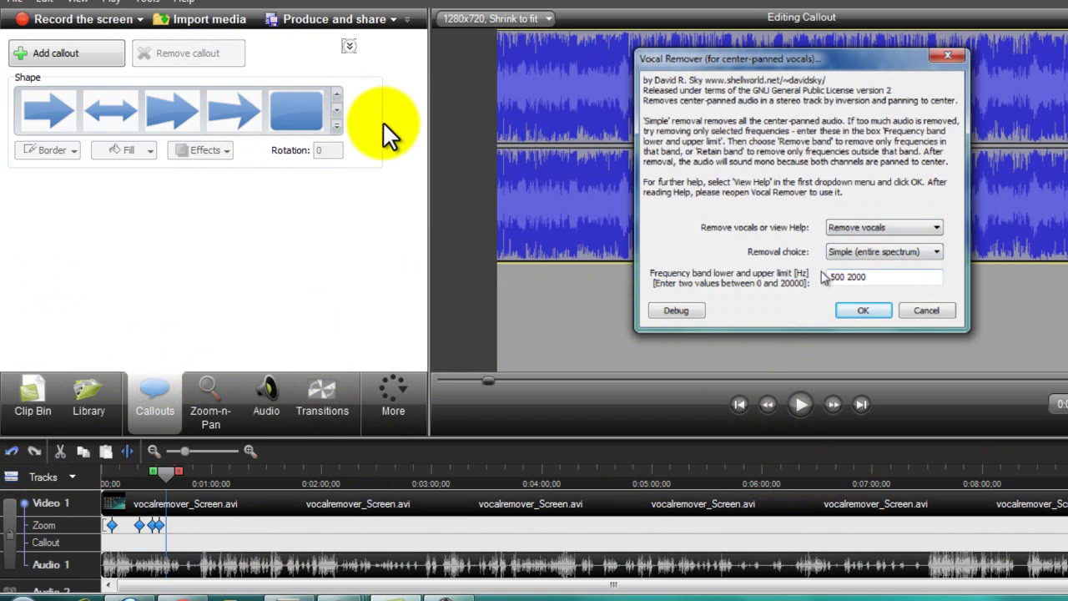
{"action": "left_click", "coordinate": [288, 109]}
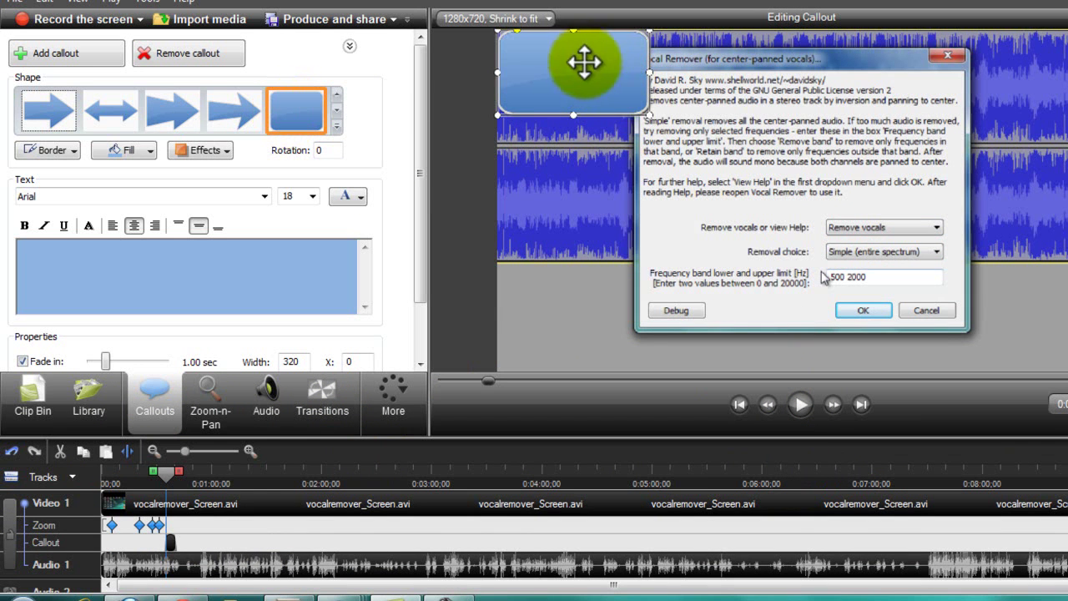
{"action": "mouse_move", "coordinate": [591, 67]}
{"action": "left_mouse_down"}
{"action": "mouse_move", "coordinate": [872, 401]}
{"action": "mouse_move", "coordinate": [896, 244]}
{"action": "left_mouse_up"}
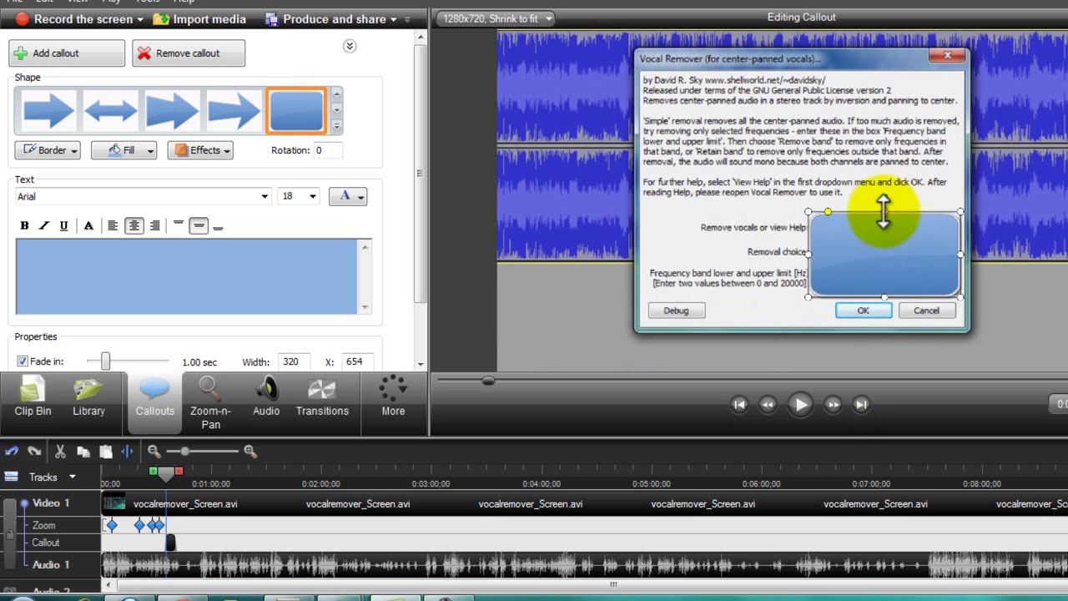
{"action": "right_click", "coordinate": [911, 270]}
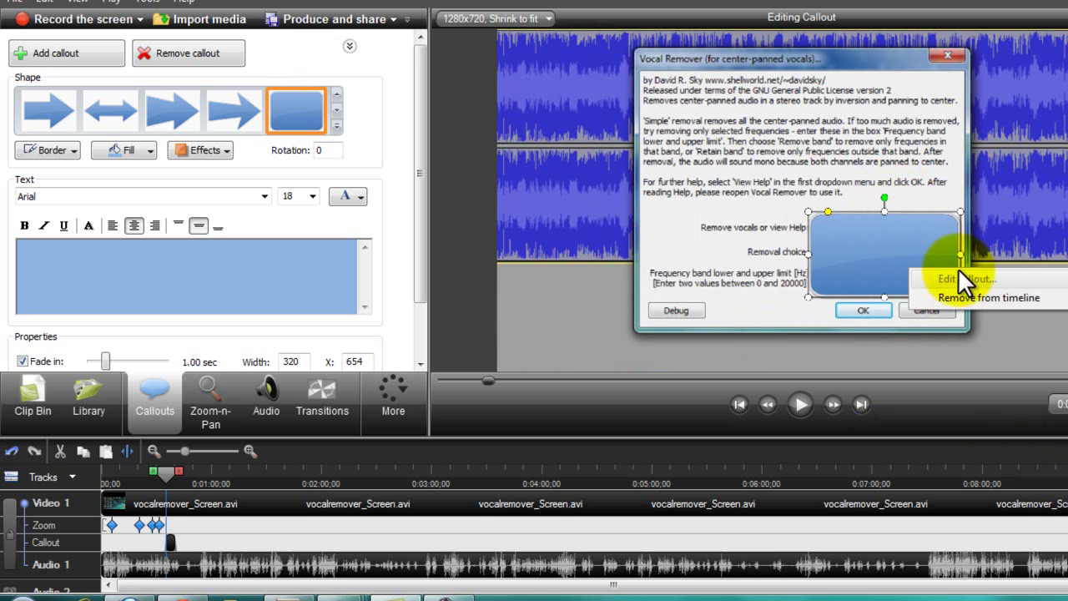
{"action": "left_click_drag", "start_coordinate": [877, 265], "coordinate": [482, 152]}
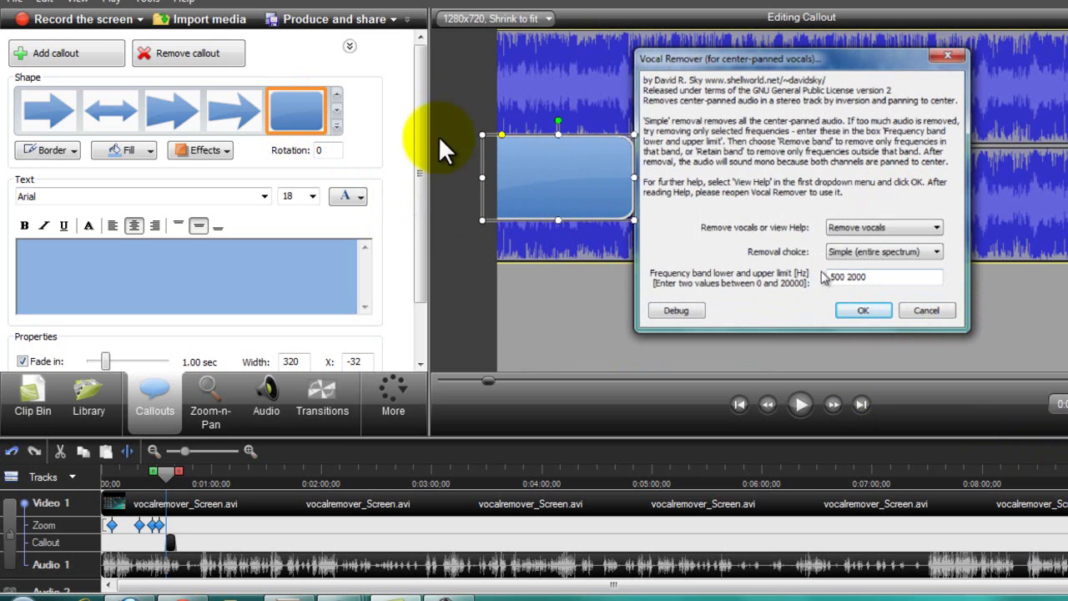
{"action": "left_click", "coordinate": [181, 54]}
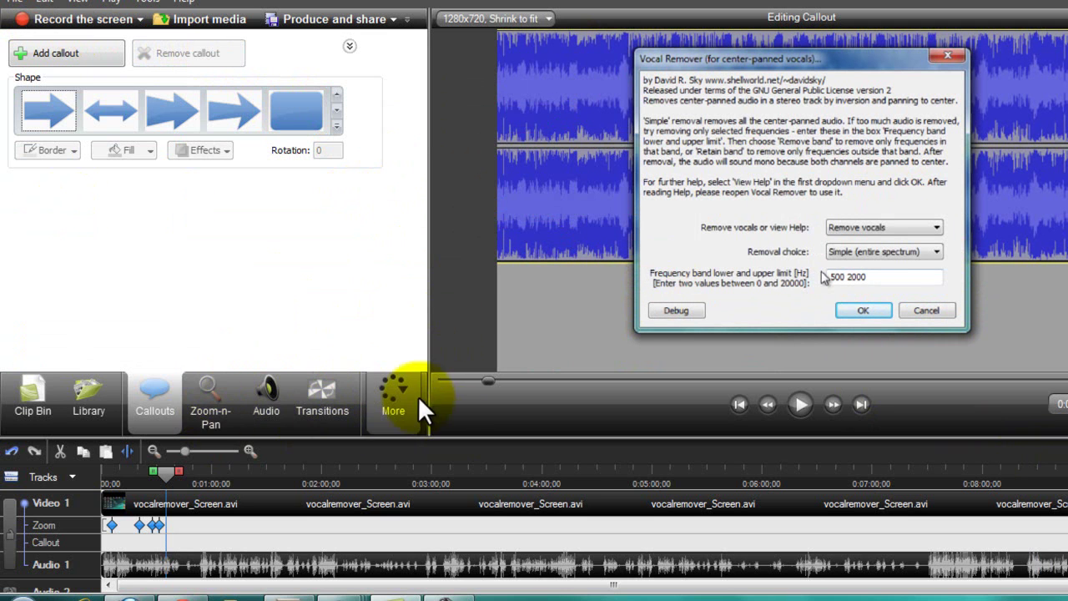
Step: Set Cursor Effects to a yellow Highlight, no left-click effect, and cursor size 1.85
{"action": "left_click", "coordinate": [325, 399]}
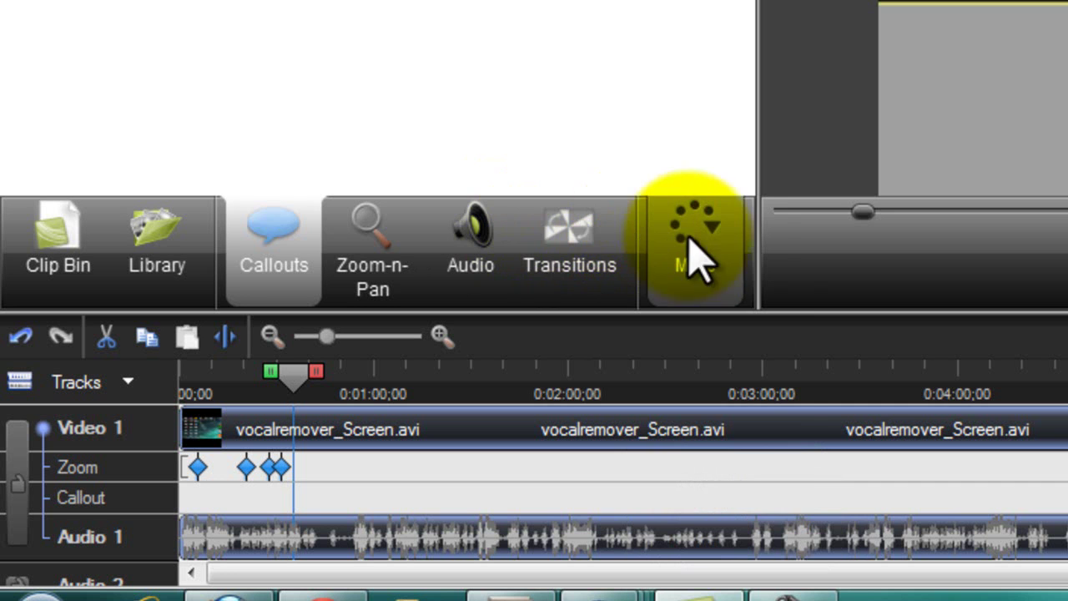
{"action": "left_click", "coordinate": [724, 254]}
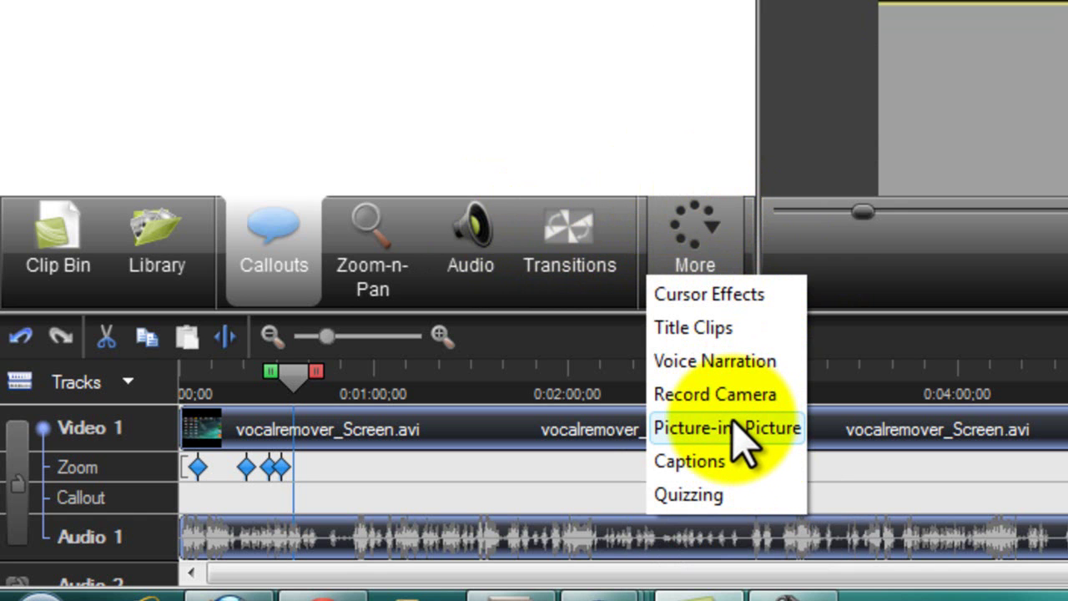
{"action": "left_click", "coordinate": [728, 294]}
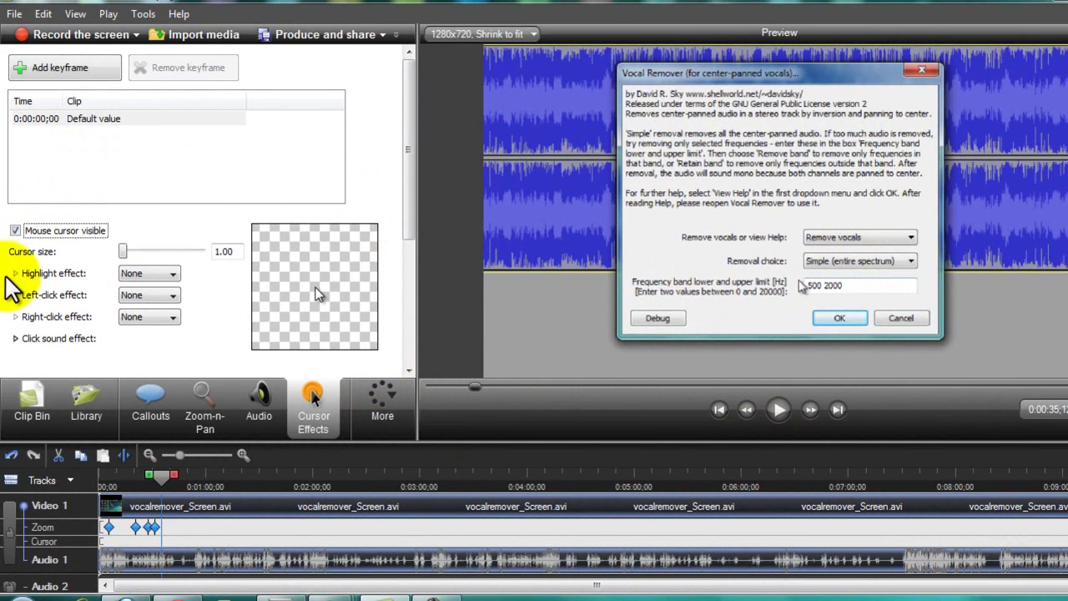
{"action": "left_click", "coordinate": [119, 272]}
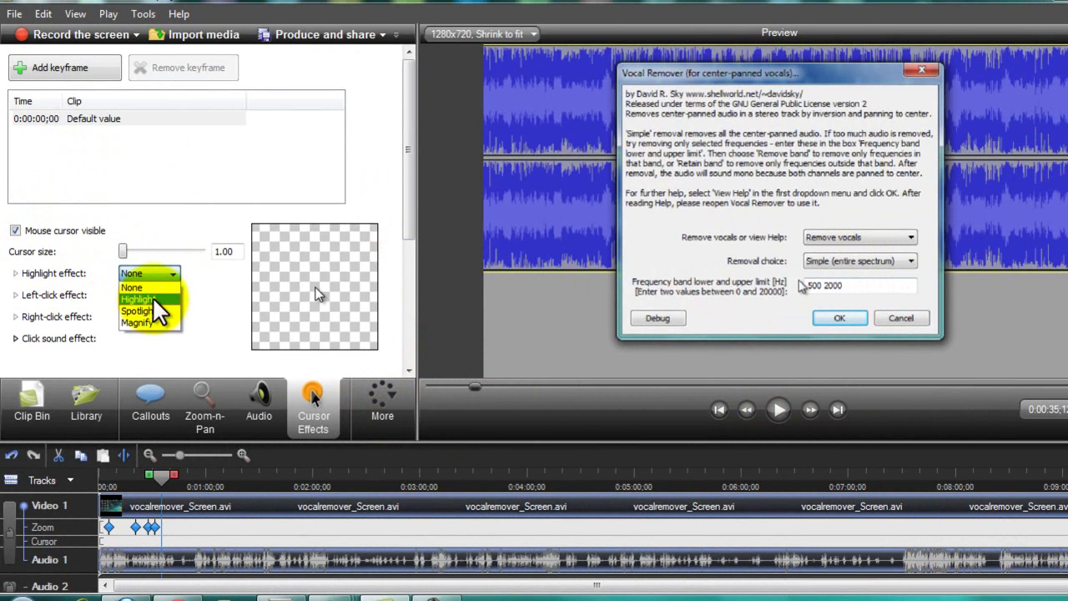
{"action": "left_click", "coordinate": [152, 296]}
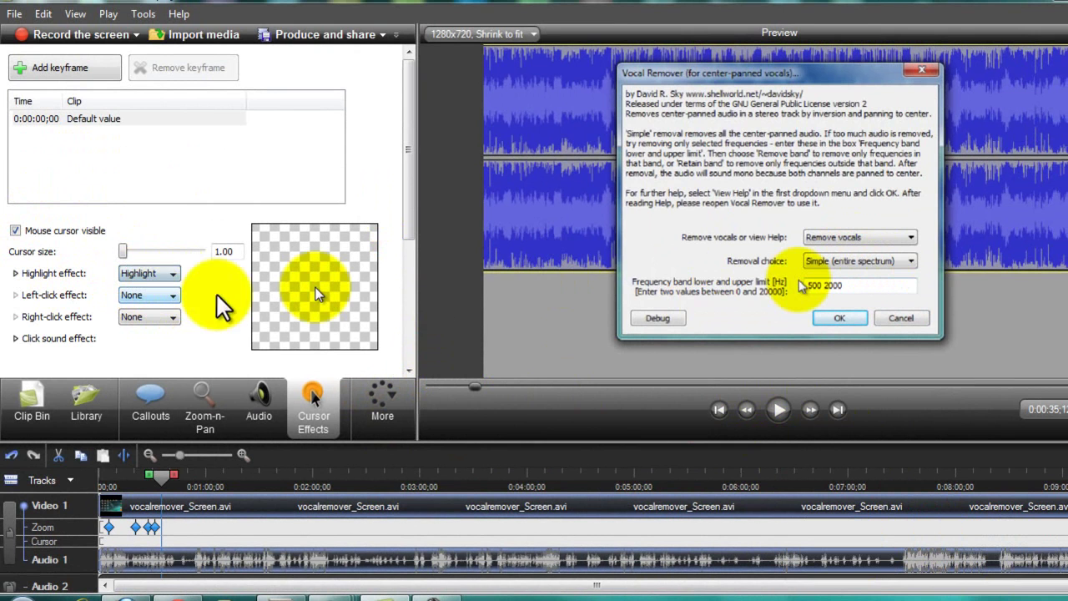
{"action": "left_click", "coordinate": [173, 297]}
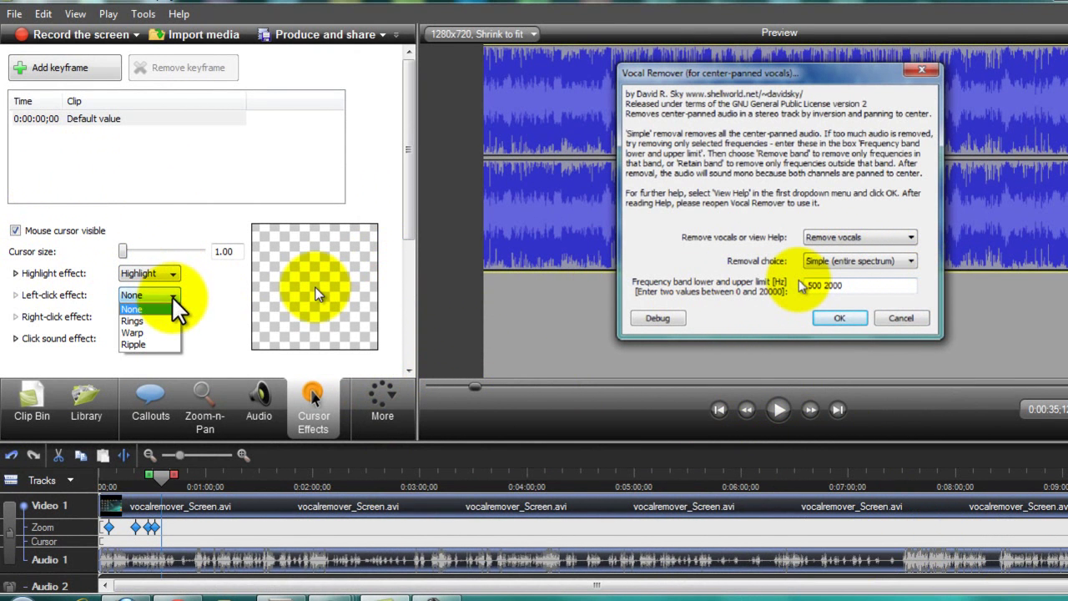
{"action": "left_click", "coordinate": [211, 307]}
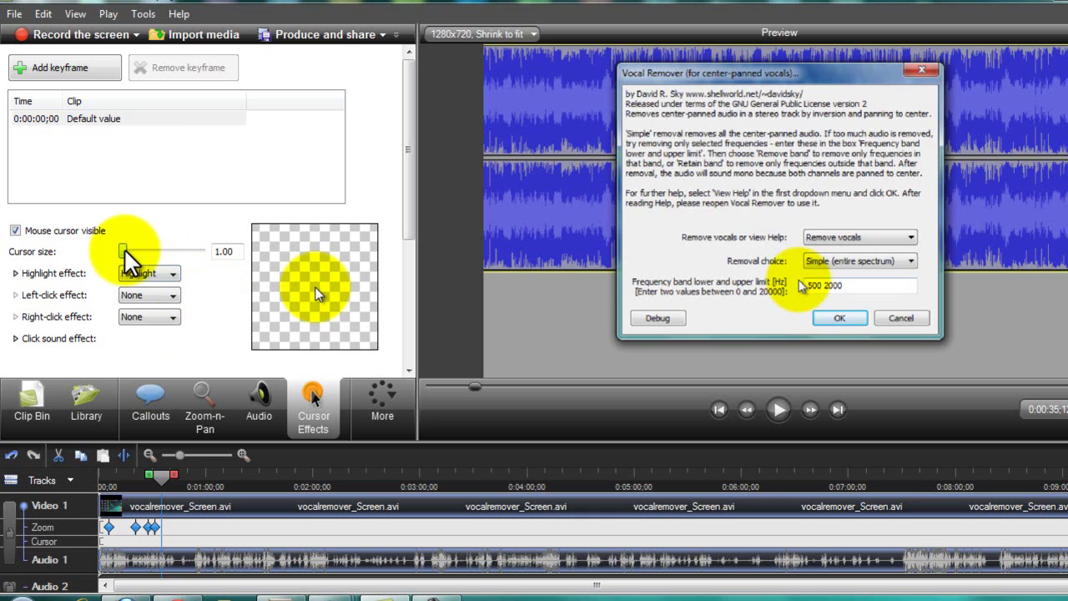
{"action": "left_click_drag", "start_coordinate": [129, 248], "coordinate": [141, 255]}
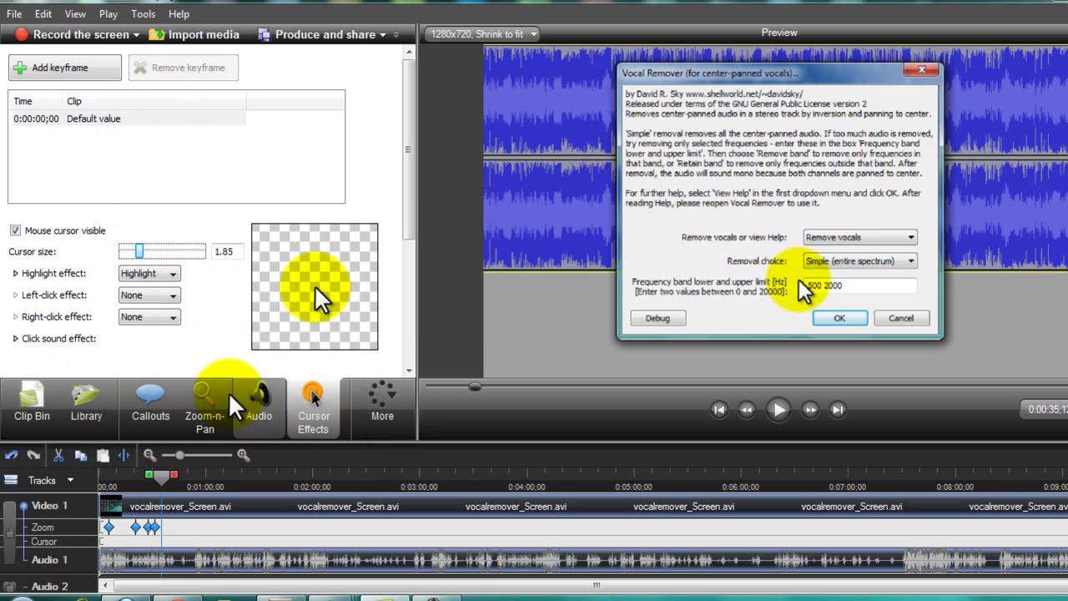
Step: Launch the Production Wizard from Produce and share and open its preset list
{"action": "left_click", "coordinate": [257, 396]}
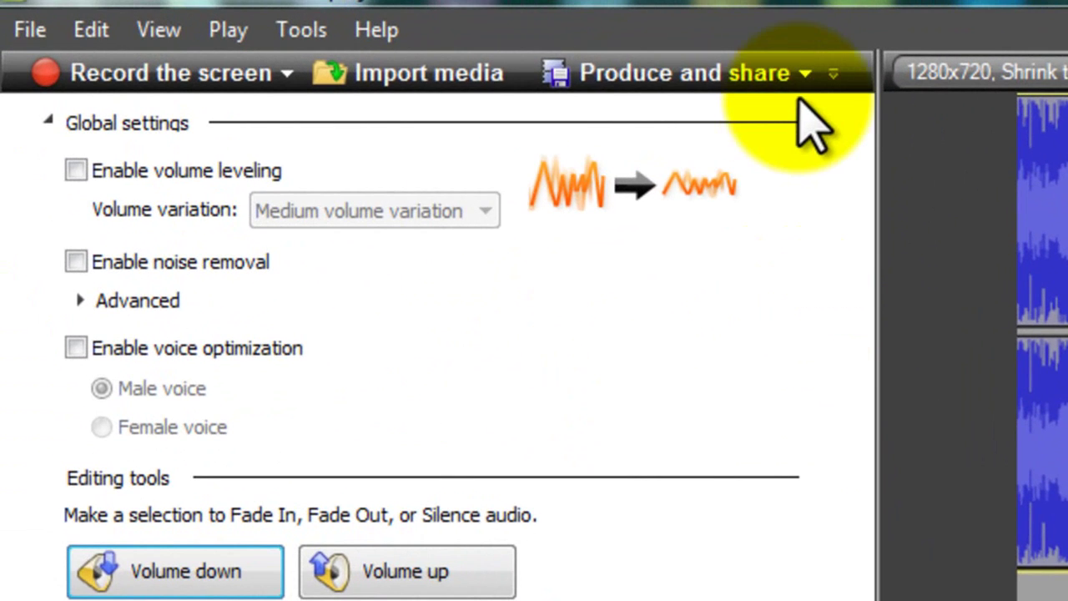
{"action": "left_click", "coordinate": [806, 76]}
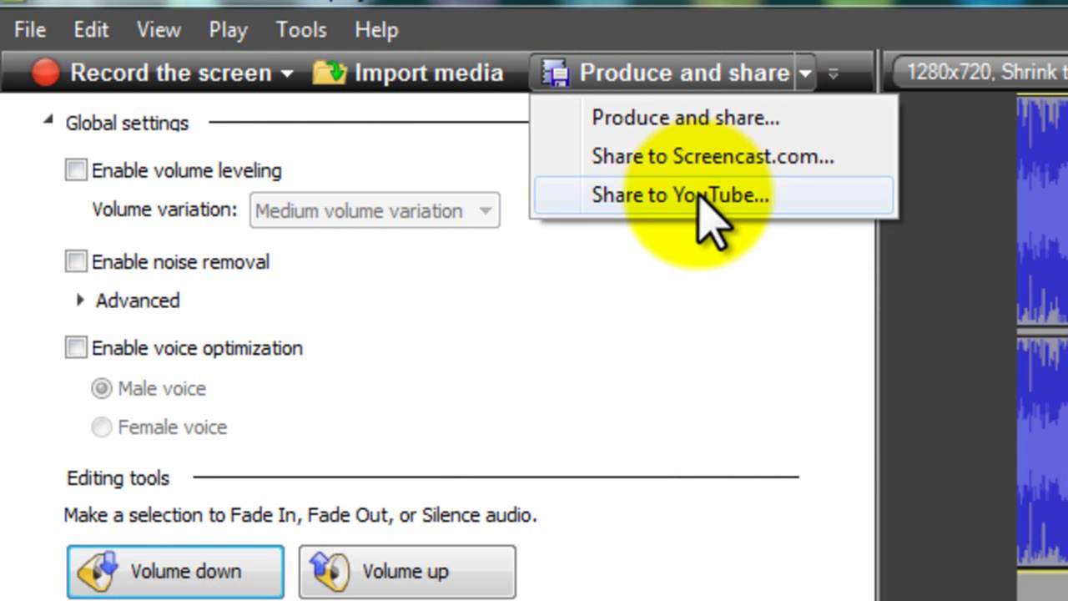
{"action": "left_click", "coordinate": [761, 126]}
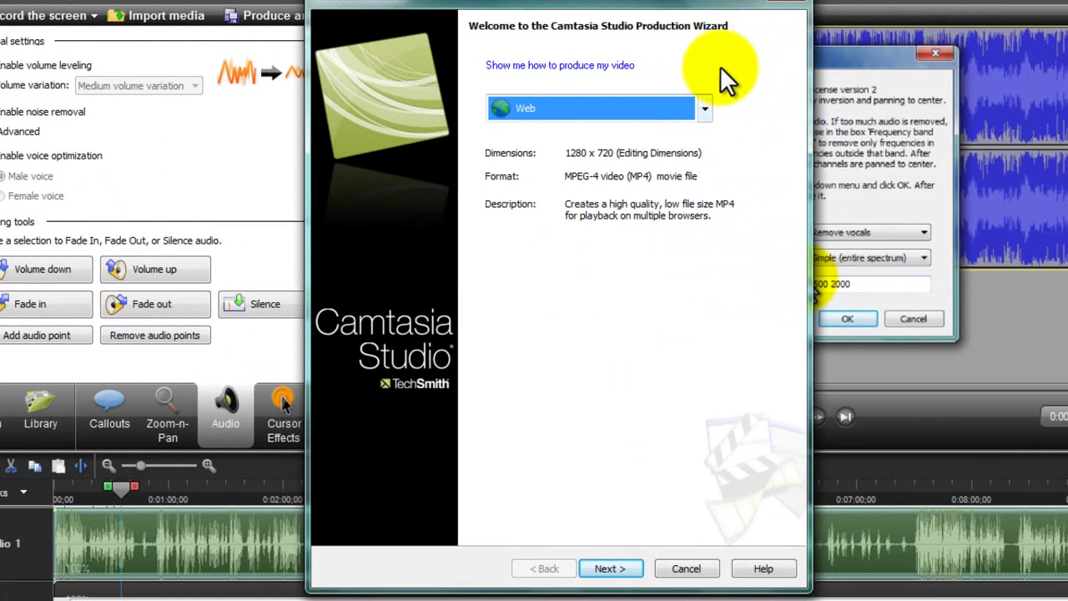
{"action": "left_click", "coordinate": [704, 107]}
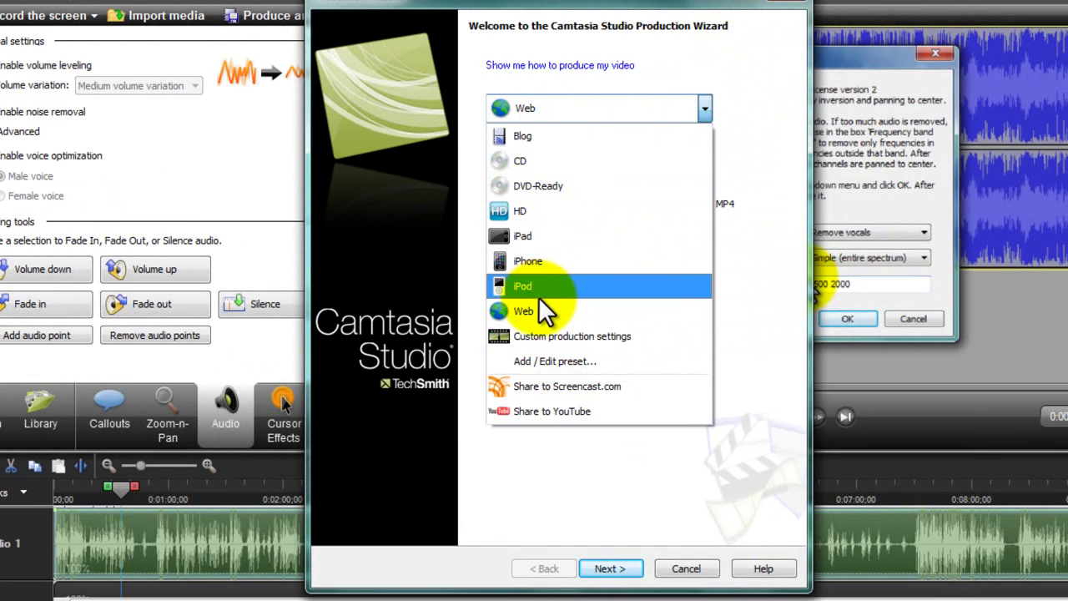
Step: Pick custom production settings and WMV - Windows Media video as the output format
{"action": "left_click", "coordinate": [583, 337]}
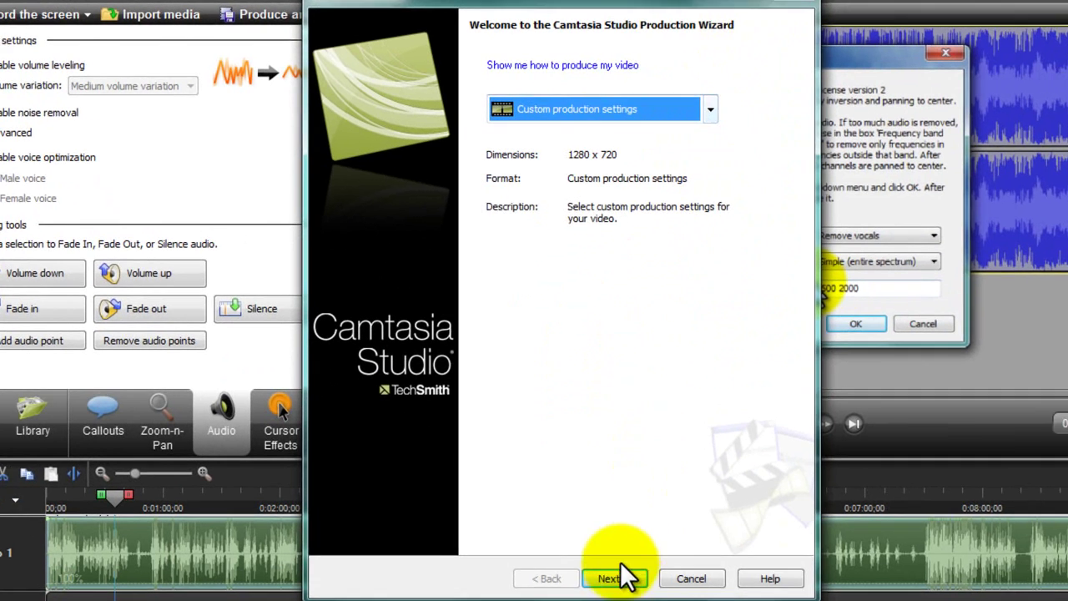
{"action": "left_click", "coordinate": [618, 568]}
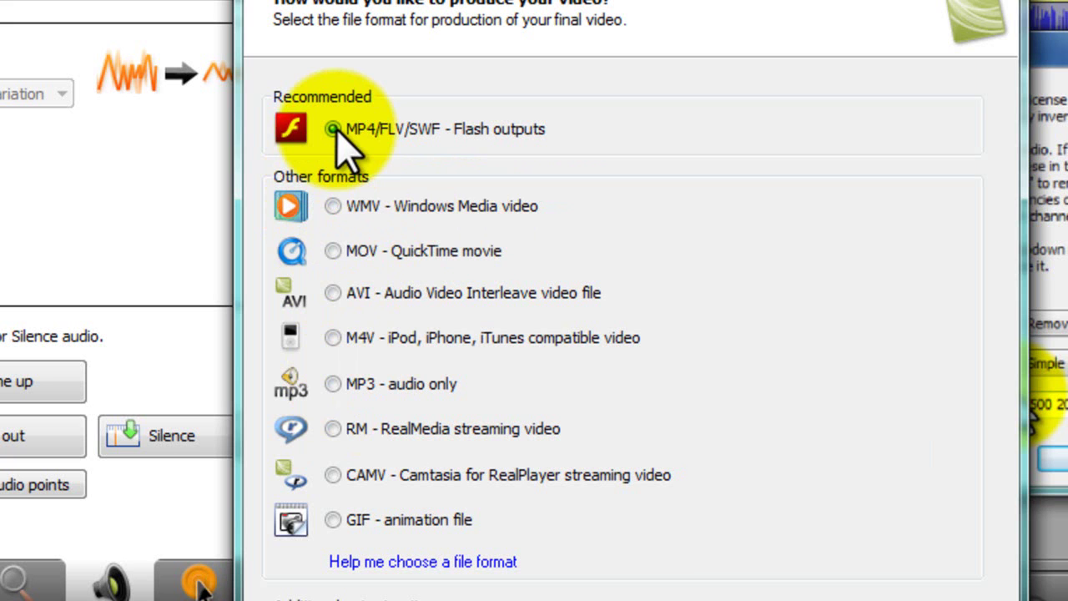
{"action": "left_click", "coordinate": [334, 206]}
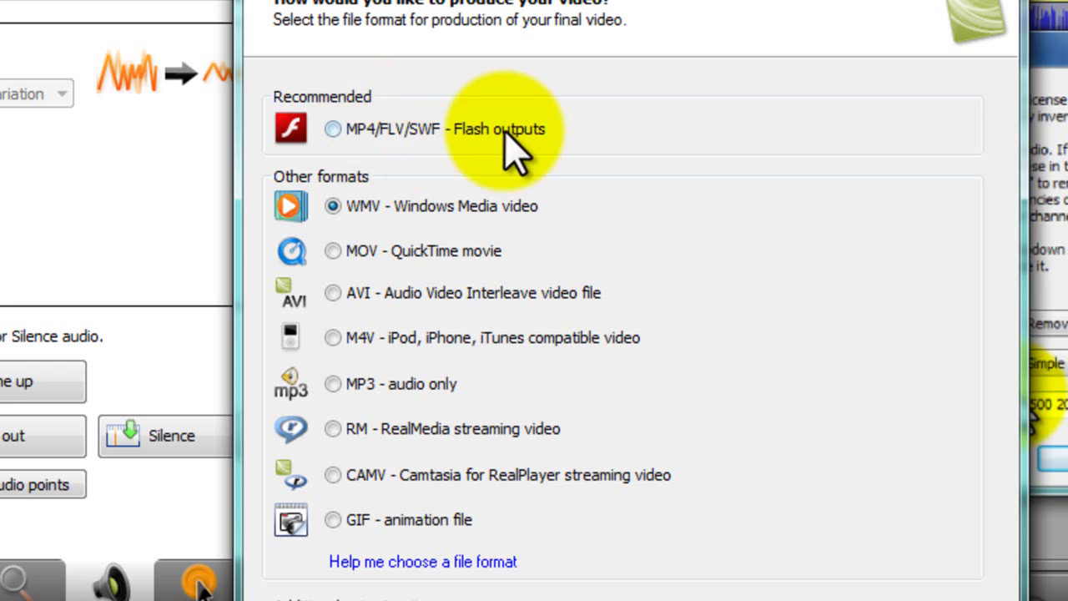
{"action": "left_click", "coordinate": [388, 132]}
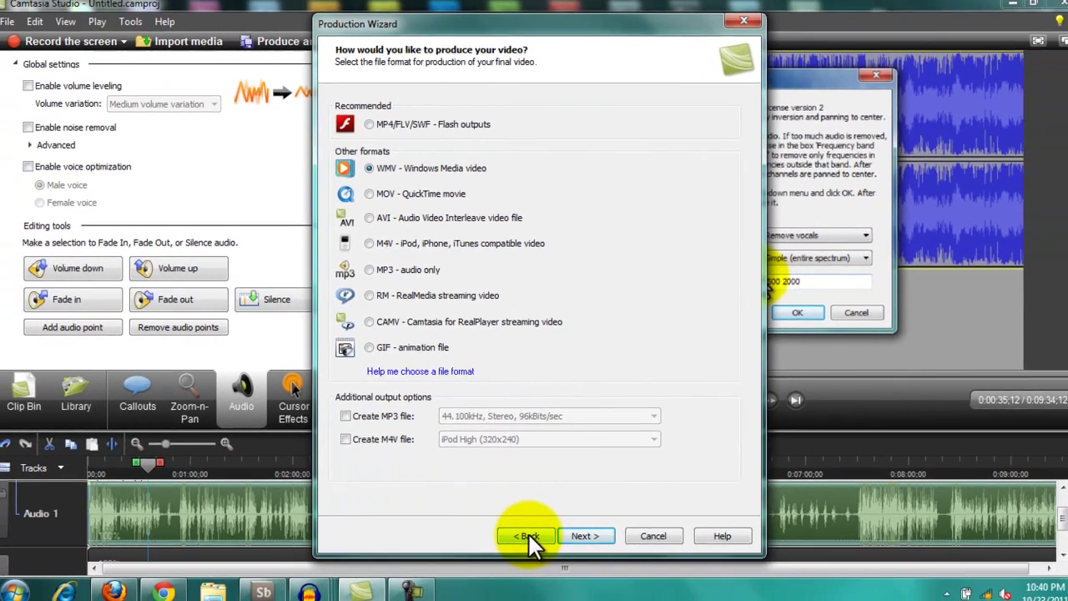
Step: Cancel the Production Wizard, then stop the recording from the restored Camtasia Recorder panel
{"action": "left_click", "coordinate": [524, 532]}
{"action": "left_click", "coordinate": [642, 531]}
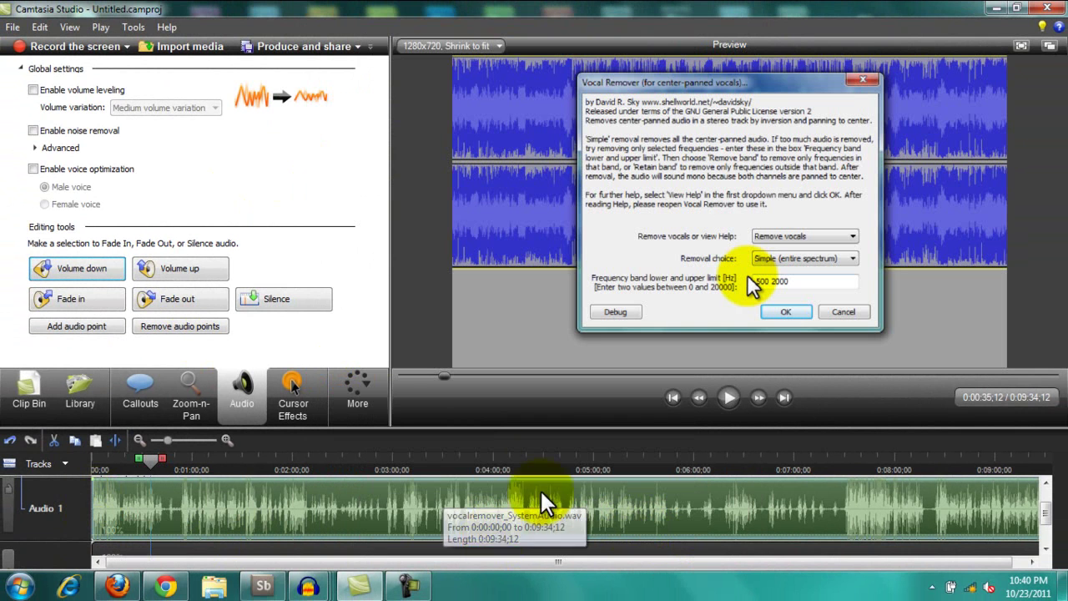
{"action": "left_click", "coordinate": [409, 585]}
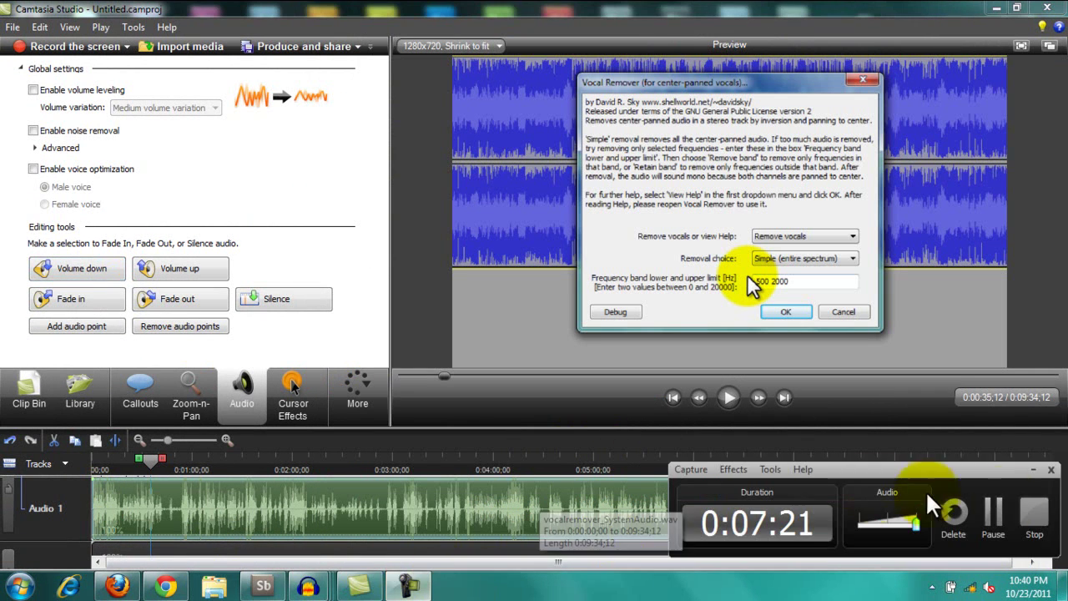
{"action": "left_click", "coordinate": [1034, 519]}
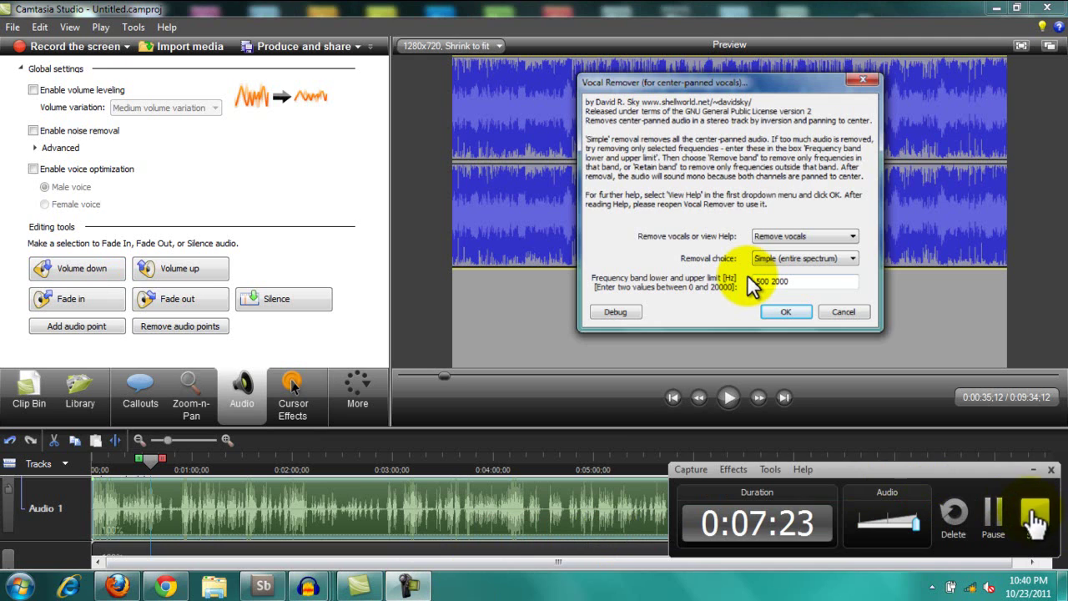